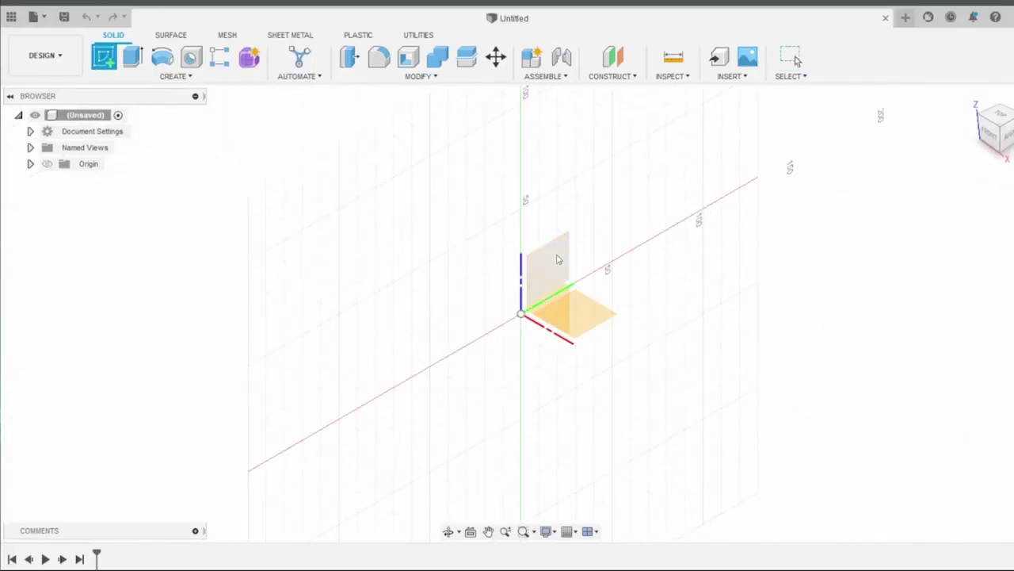
Step: Start a front-plane sketch and draw a 100 mm vertical line from the origin
{"action": "left_click", "coordinate": [547, 291]}
{"action": "key", "text": "l"}
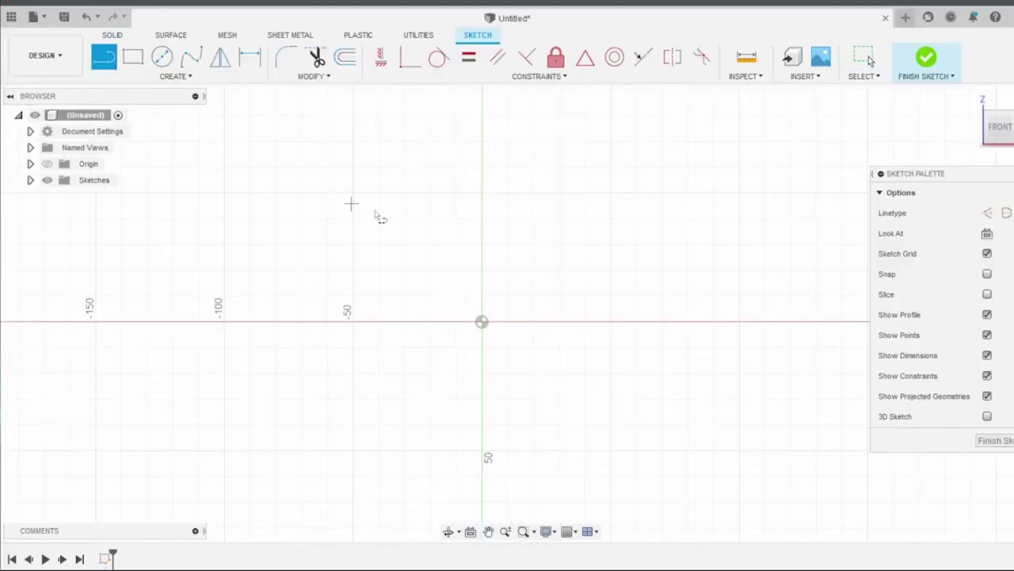
{"action": "left_click", "coordinate": [536, 439]}
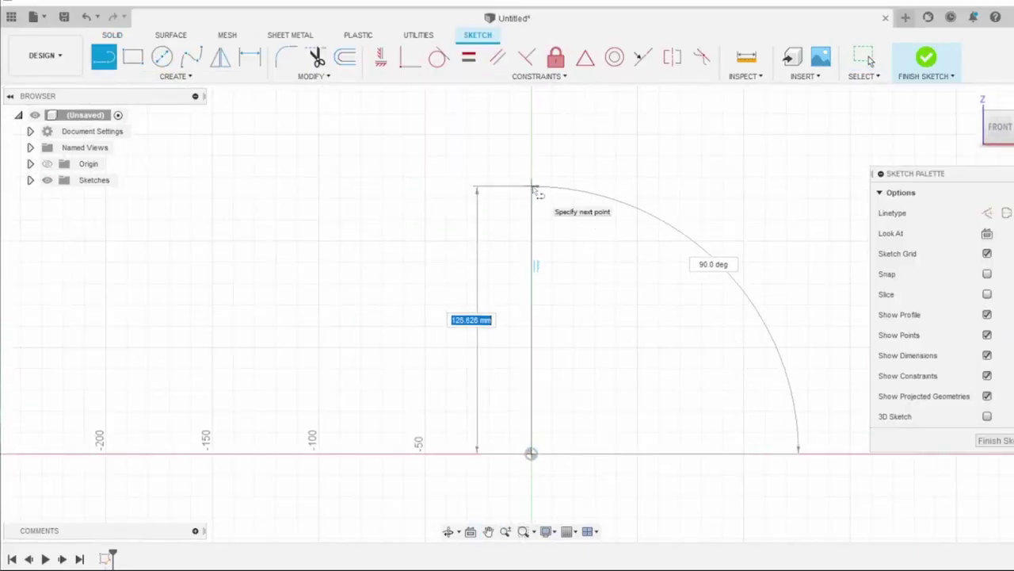
{"action": "type", "text": "100"}
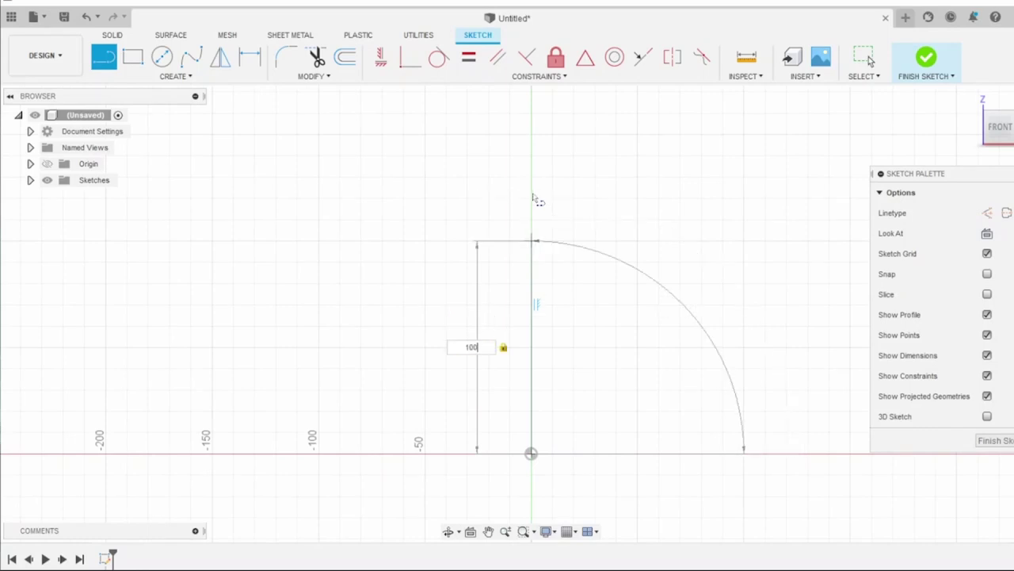
{"action": "key", "text": "Return"}
{"action": "key", "text": "Escape"}
Step: Add a 25 mm horizontal top edge and a 45 mm base line
{"action": "left_click", "coordinate": [530, 159]}
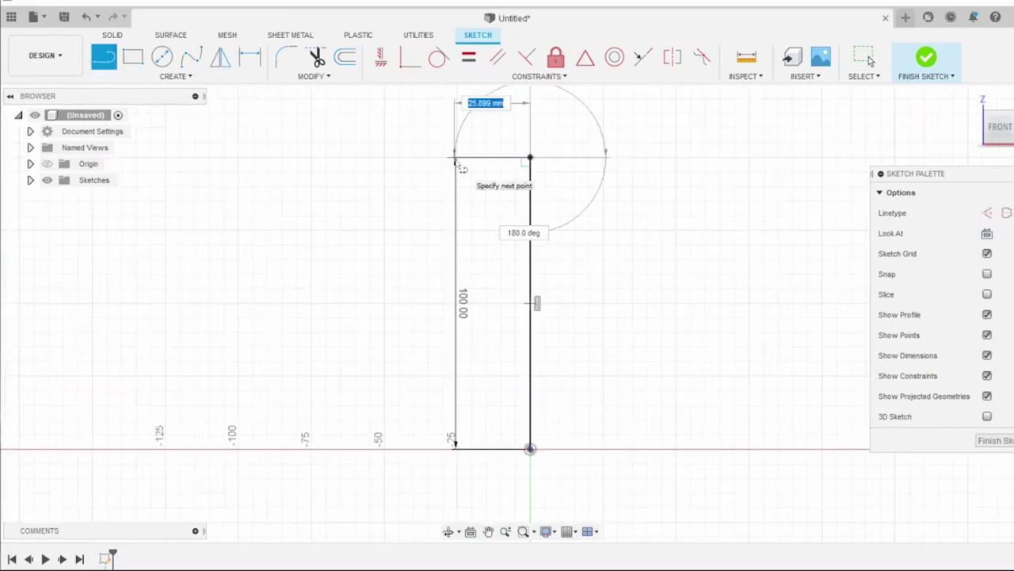
{"action": "type", "text": "25"}
{"action": "key", "text": "Return"}
{"action": "key", "text": "Escape"}
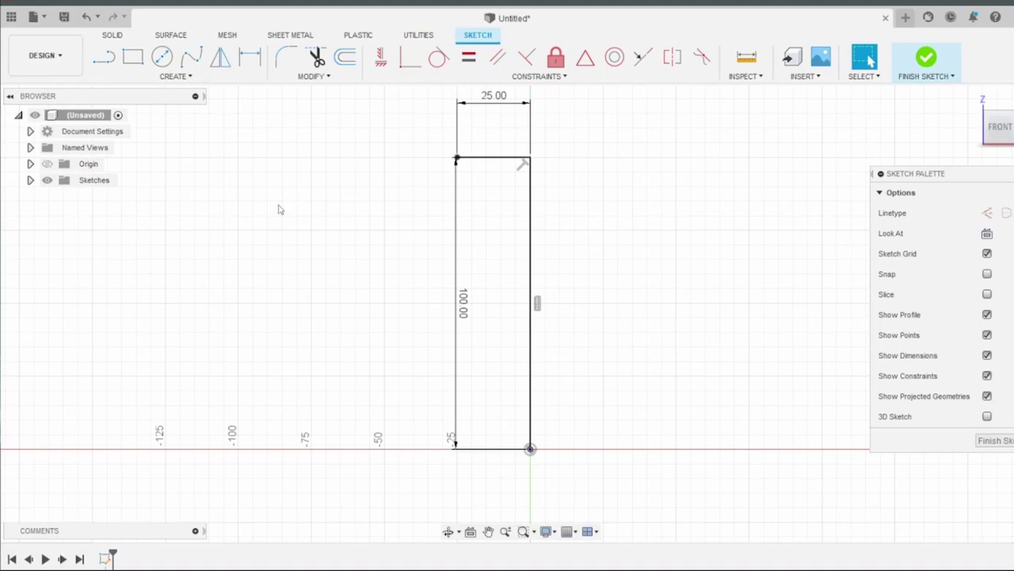
{"action": "left_click", "coordinate": [530, 449]}
{"action": "type", "text": "45"}
{"action": "key", "text": "Return"}
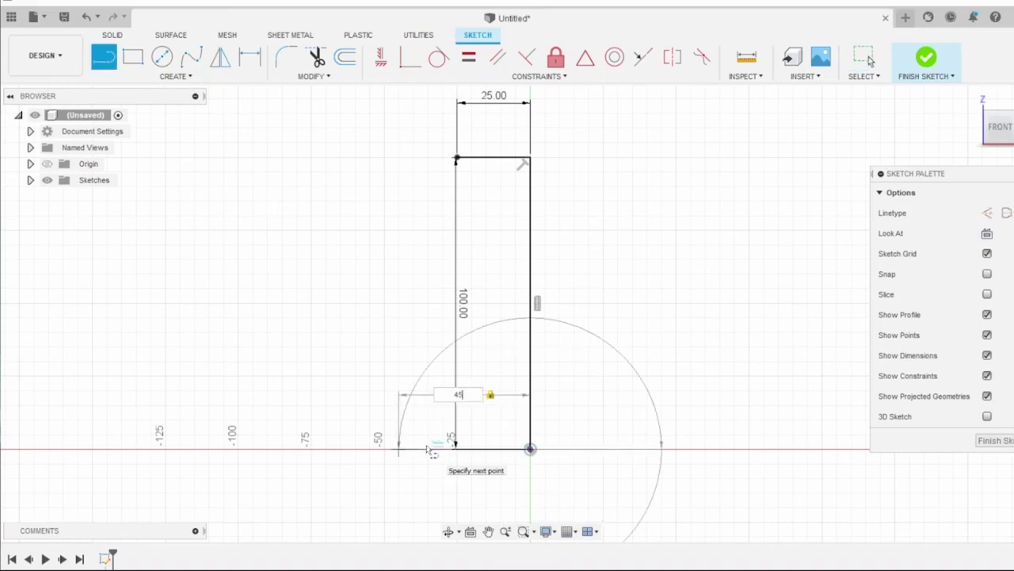
{"action": "key", "text": "Escape"}
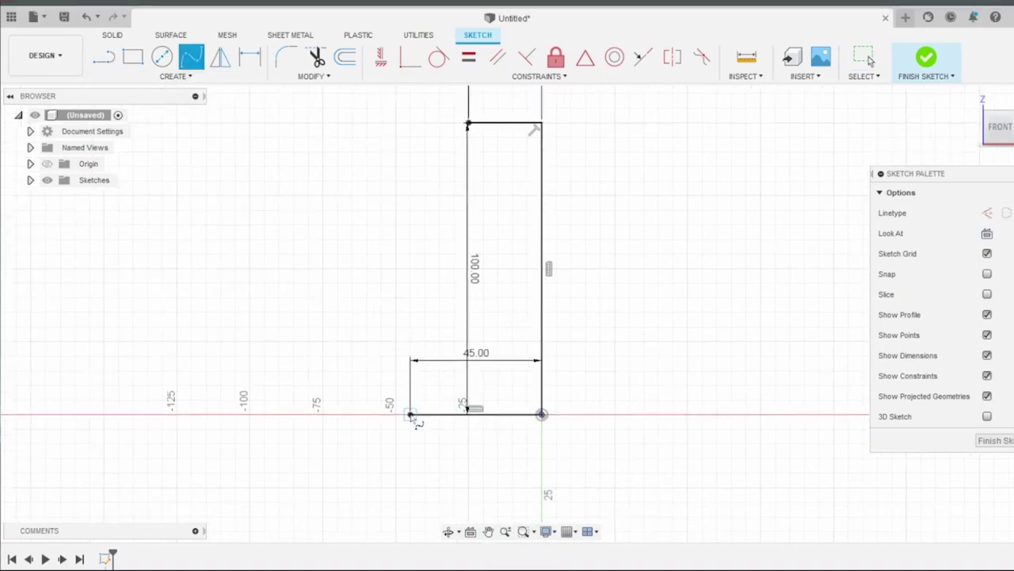
Step: Close the profile with a curved spline side, widening its lower bulge
{"action": "left_click", "coordinate": [468, 125]}
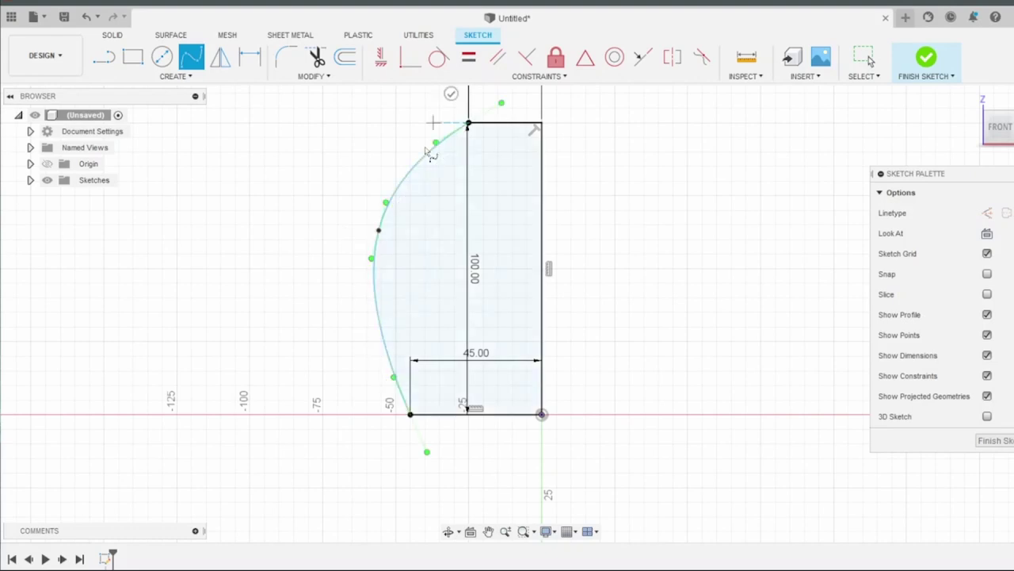
{"action": "left_click", "coordinate": [438, 146]}
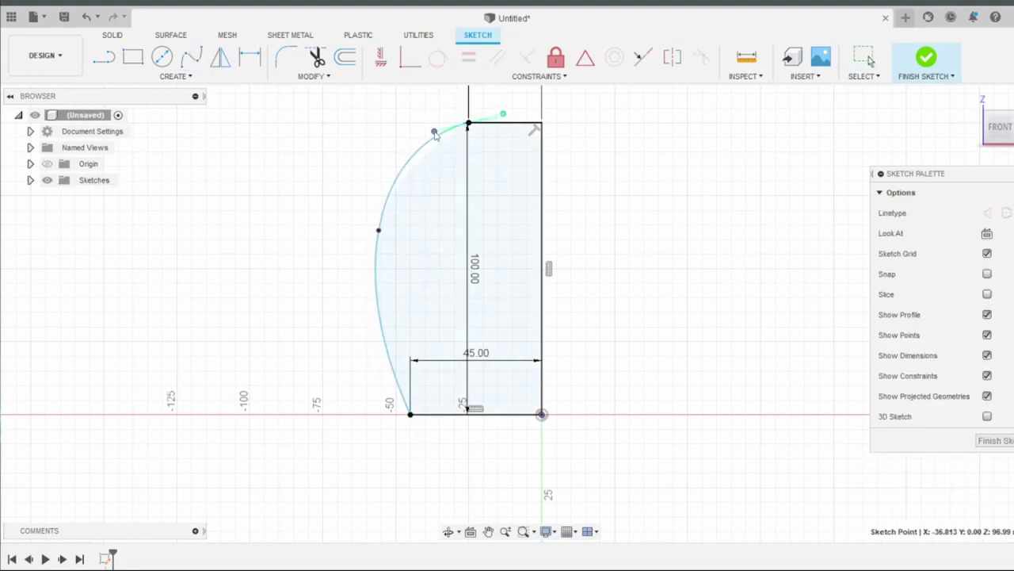
{"action": "left_click_drag", "start_coordinate": [446, 151], "coordinate": [450, 152]}
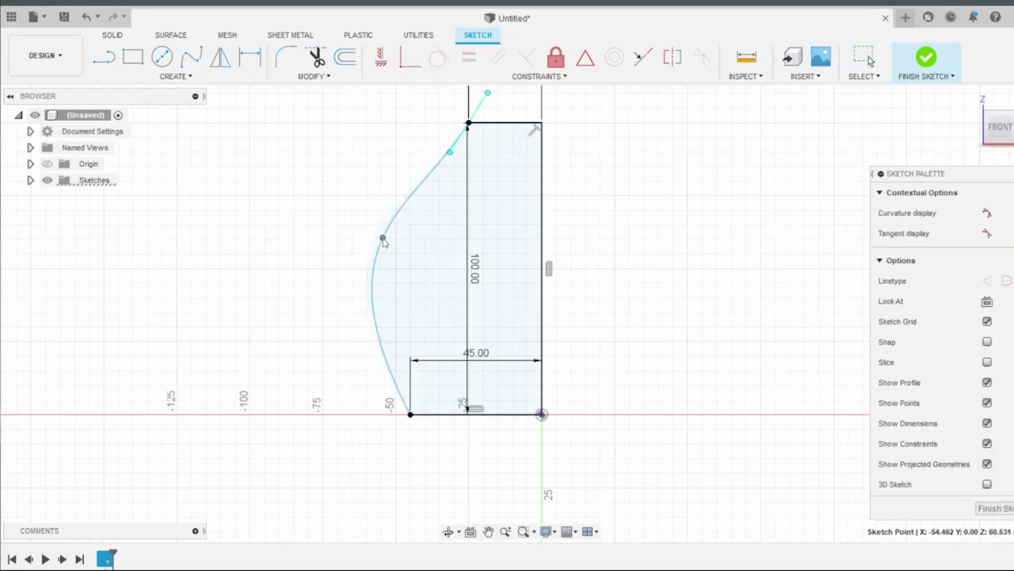
{"action": "left_click", "coordinate": [360, 247]}
Step: Finish the sketch and revolve the profile around the vertical line into a solid vase
{"action": "left_click", "coordinate": [996, 508]}
{"action": "left_click", "coordinate": [481, 256]}
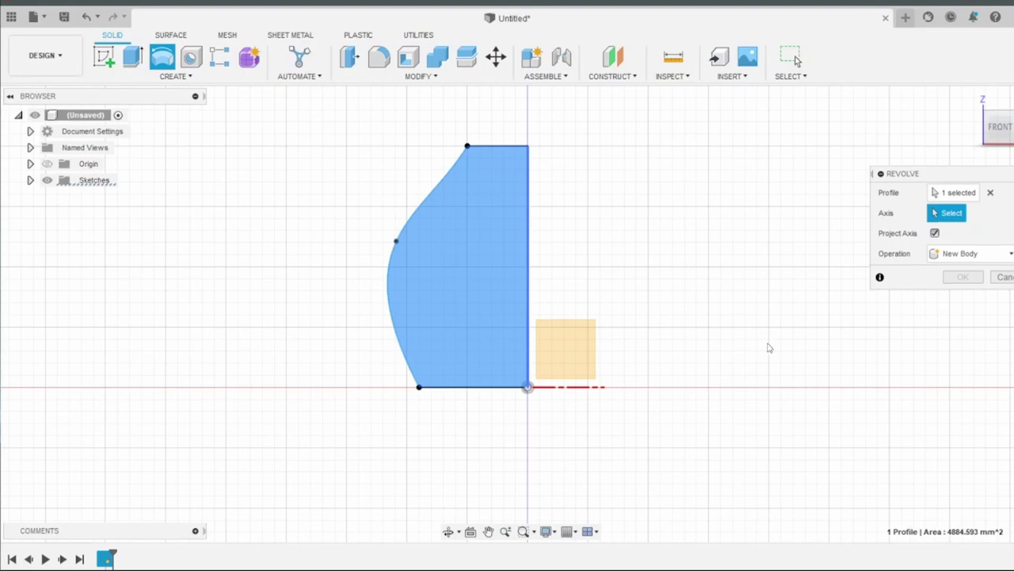
{"action": "left_click", "coordinate": [963, 277]}
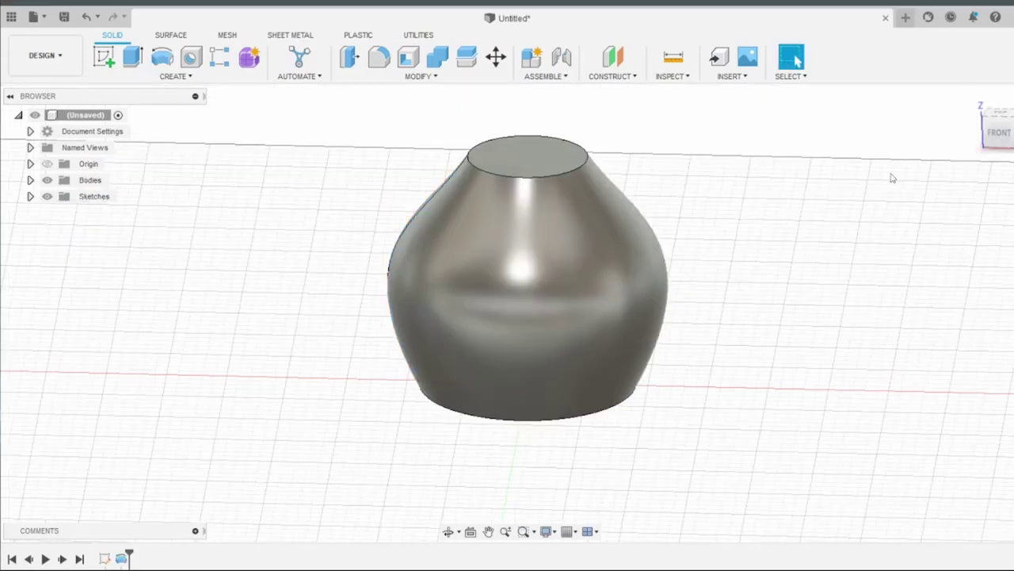
{"action": "scroll", "coordinate": [892, 177], "scroll_direction": "up", "scroll_amount": 2}
{"action": "scroll", "coordinate": [911, 170], "scroll_direction": "up", "scroll_amount": 2}
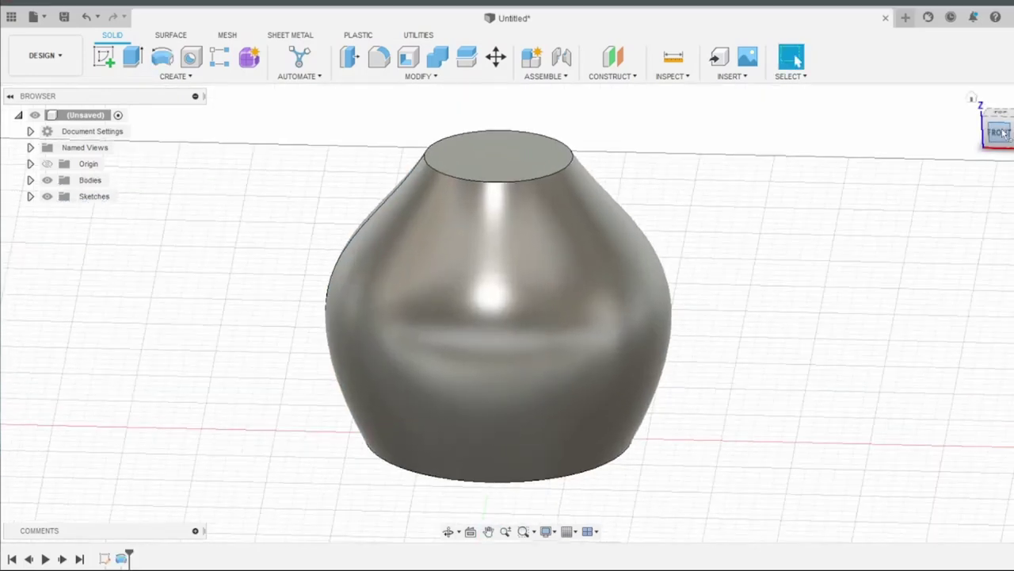
Step: Shell the vase with 1.6 mm inside thickness, removing both the top and bottom faces
{"action": "left_click", "coordinate": [408, 57]}
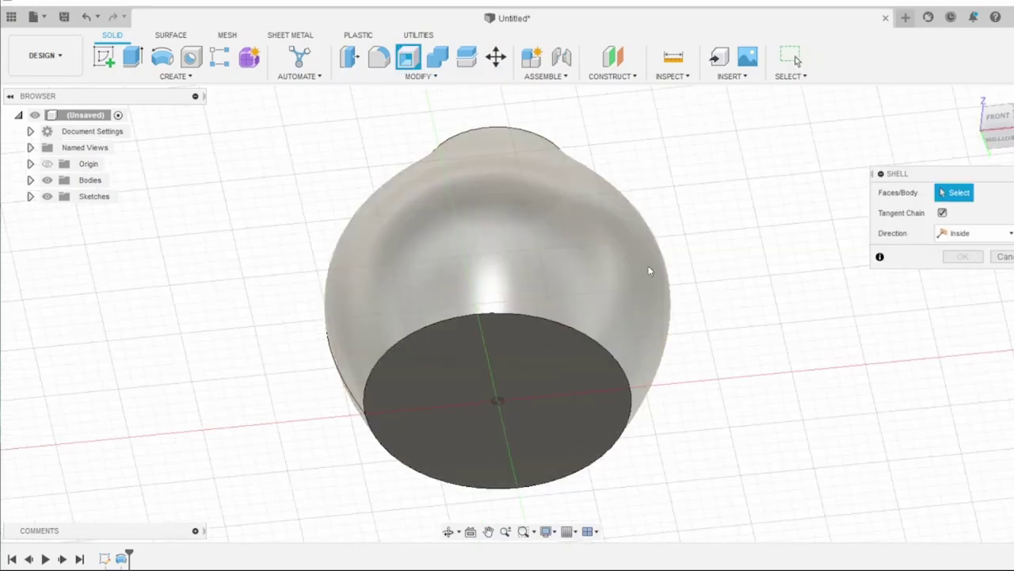
{"action": "middle_click_drag", "start_coordinate": [396, 153], "coordinate": [649, 272], "text": "shift"}
{"action": "left_click", "coordinate": [507, 364]}
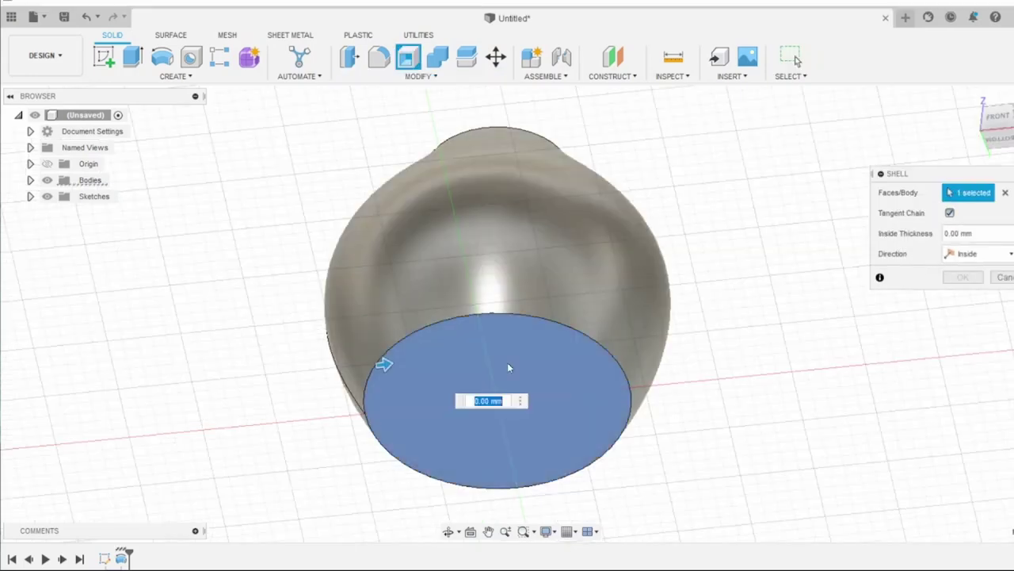
{"action": "middle_click_drag", "start_coordinate": [383, 364], "coordinate": [396, 452], "text": "shift"}
{"action": "left_click", "coordinate": [511, 186]}
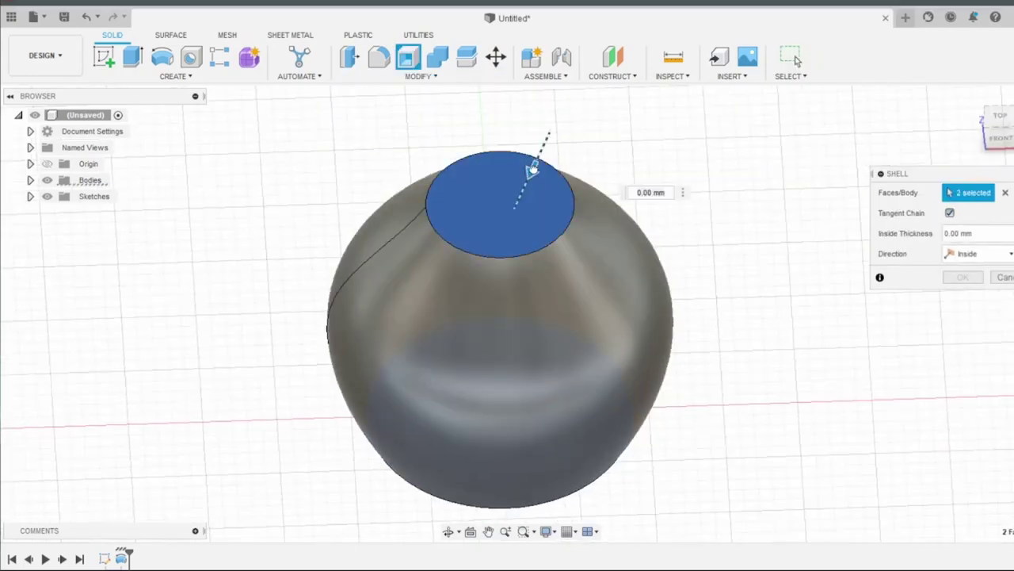
{"action": "left_click_drag", "start_coordinate": [533, 173], "coordinate": [530, 179]}
{"action": "middle_click_drag", "start_coordinate": [528, 171], "coordinate": [565, 236], "text": "shift"}
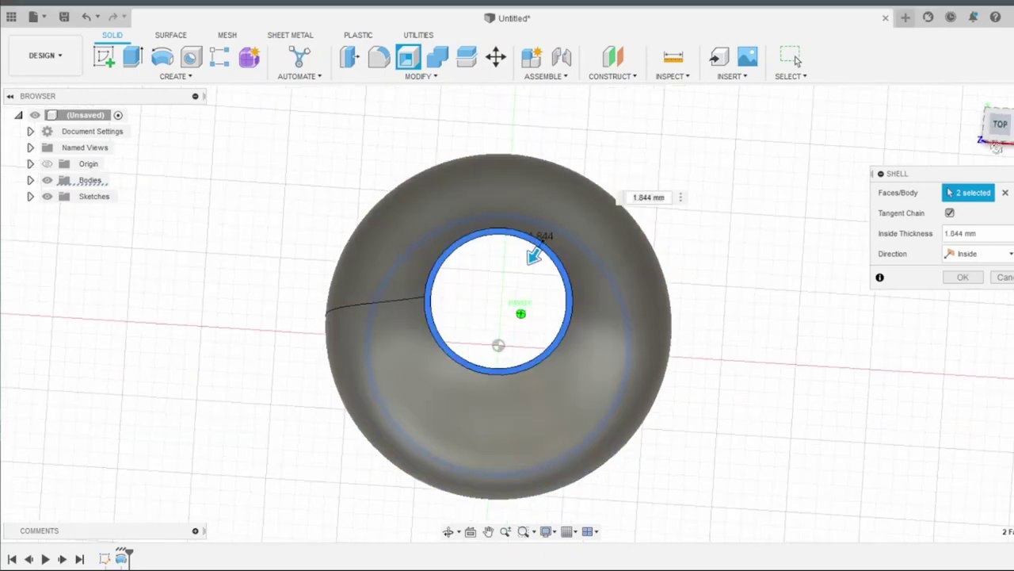
{"action": "left_click", "coordinate": [631, 198]}
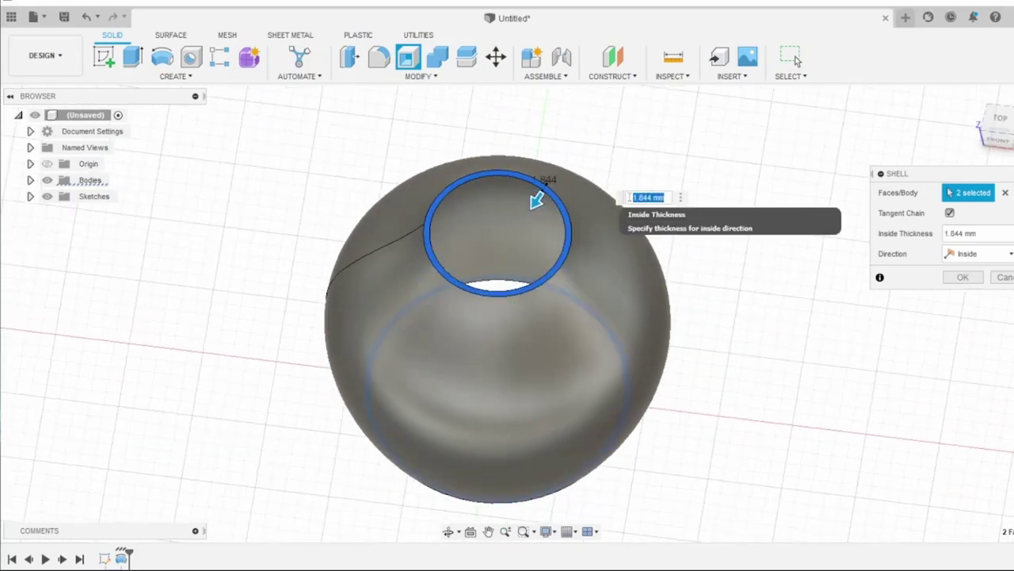
{"action": "type", "text": "2"}
{"action": "type", "text": "1.6"}
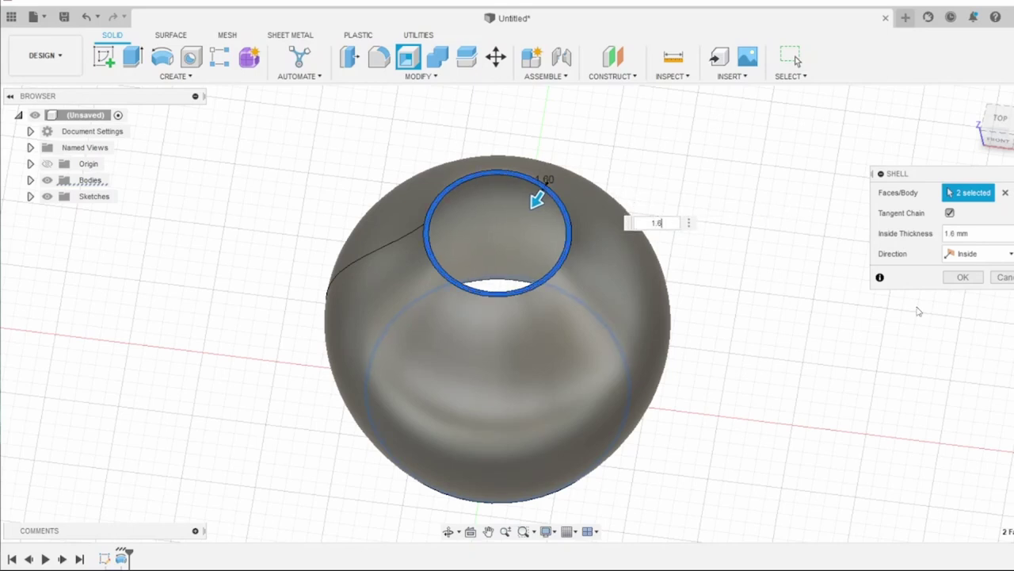
{"action": "left_click", "coordinate": [963, 277]}
{"action": "left_click", "coordinate": [1000, 140]}
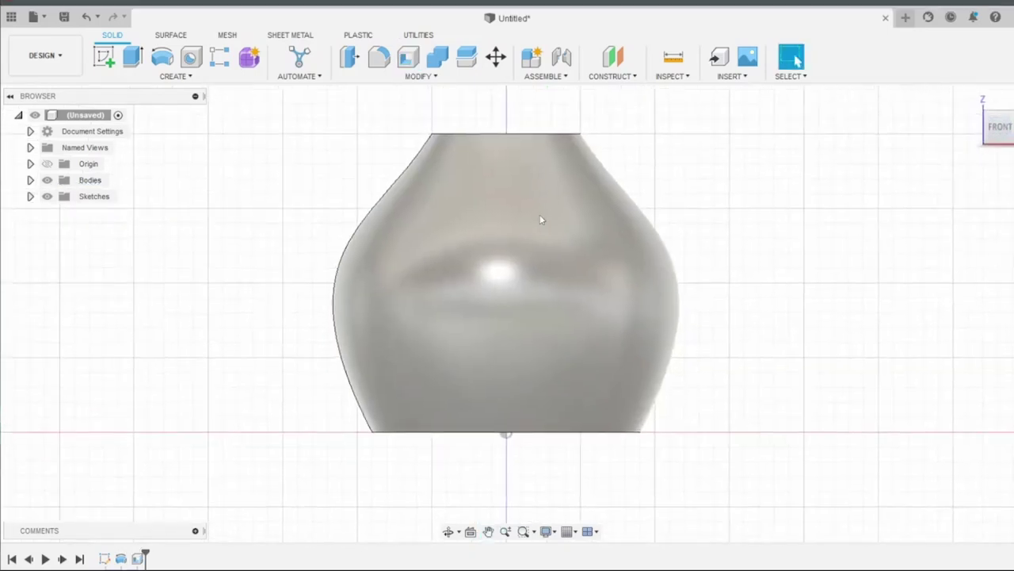
{"action": "left_click", "coordinate": [103, 55]}
Step: Sketch two horizontal lines on the front plane, one below the rim and one above the base
{"action": "left_click", "coordinate": [545, 393]}
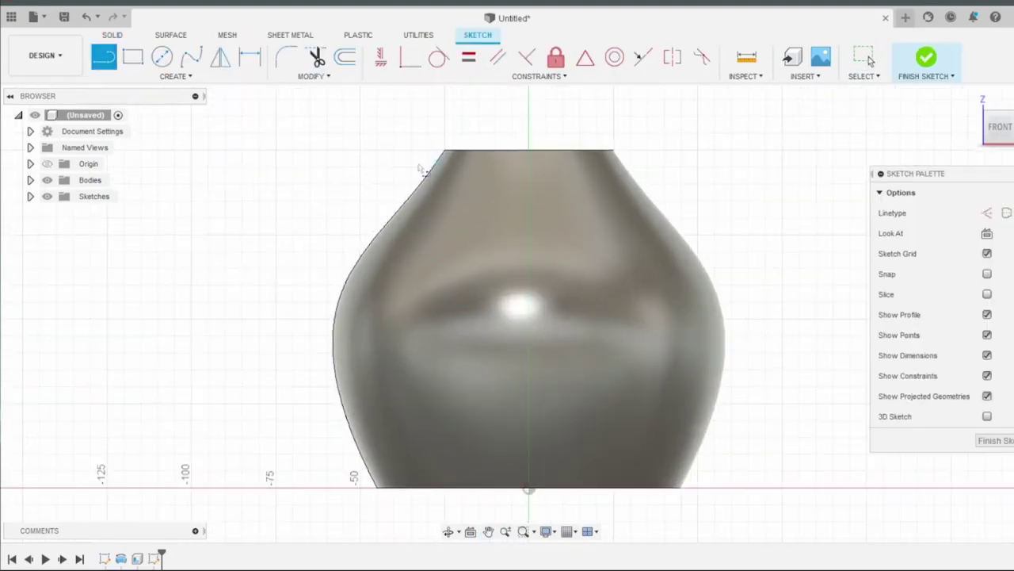
{"action": "left_click", "coordinate": [380, 170]}
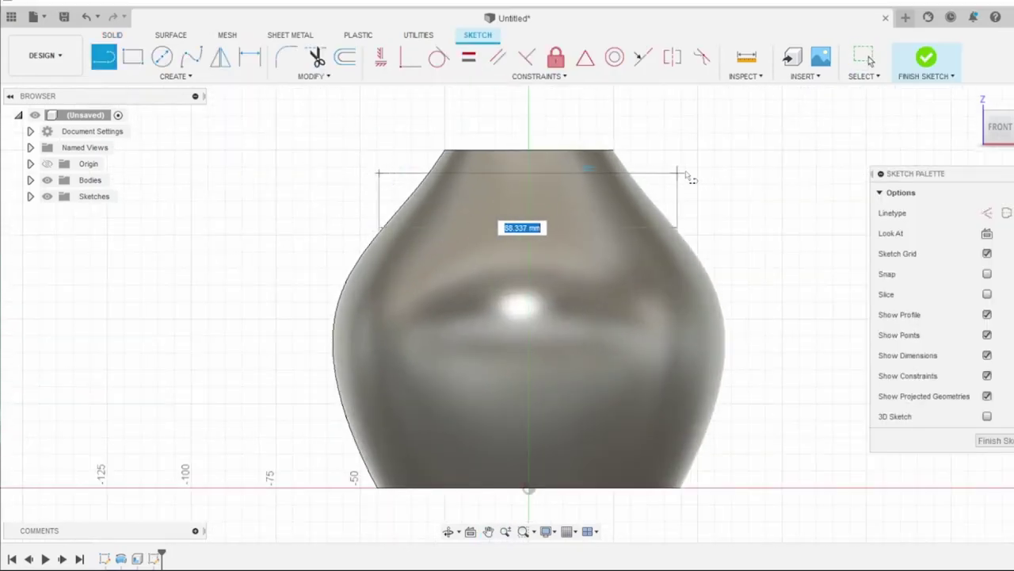
{"action": "left_click", "coordinate": [699, 118]}
{"action": "key", "text": "Escape"}
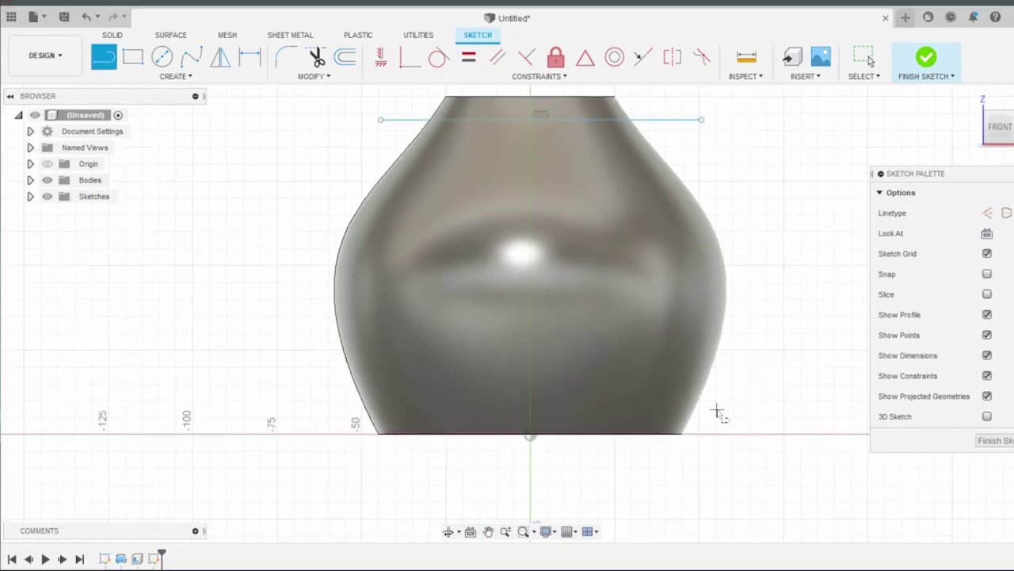
{"action": "left_click", "coordinate": [716, 409]}
{"action": "left_click", "coordinate": [328, 410]}
{"action": "key", "text": "Escape"}
{"action": "key", "text": "Escape"}
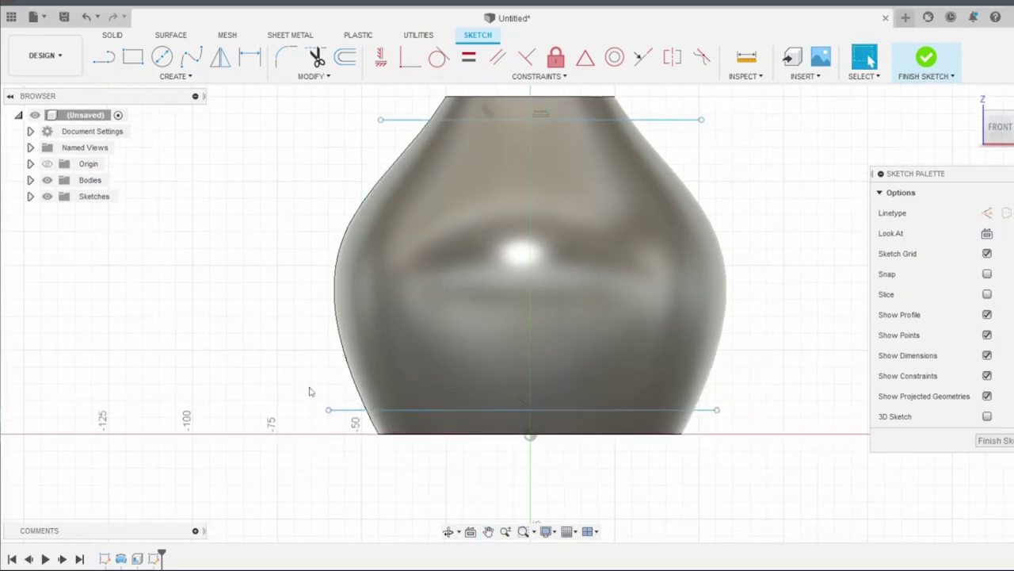
{"action": "scroll", "coordinate": [309, 390], "scroll_direction": "down", "scroll_amount": 3}
{"action": "left_click", "coordinate": [995, 440]}
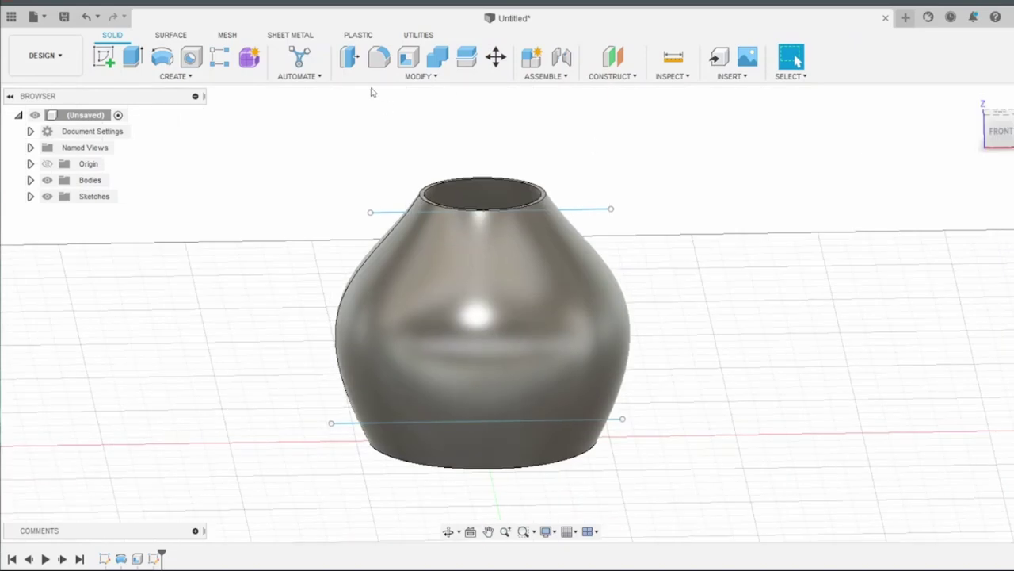
Step: Split the vase body with both lines into three bodies
{"action": "left_click", "coordinate": [420, 76]}
{"action": "left_click", "coordinate": [365, 240]}
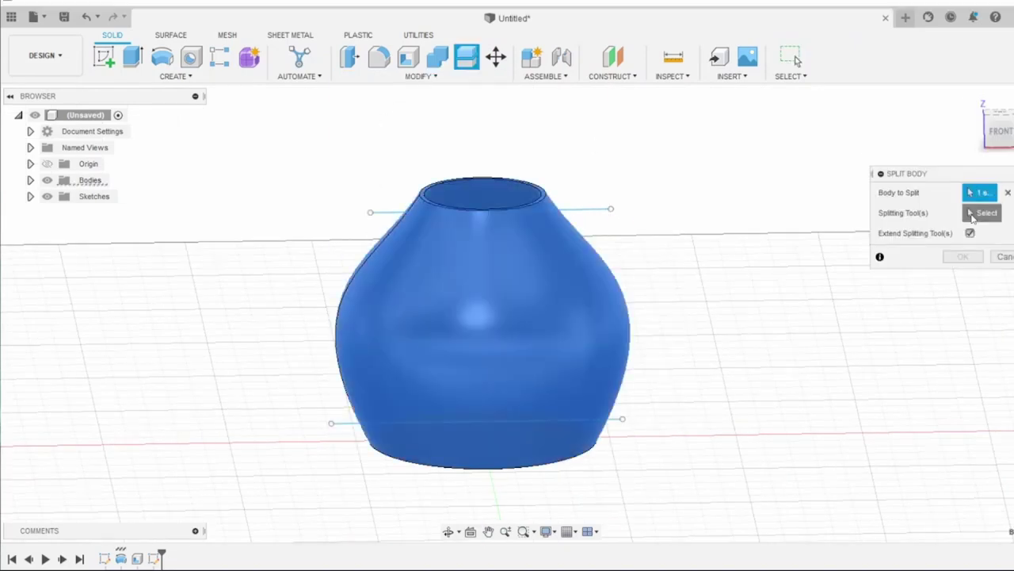
{"action": "left_click", "coordinate": [602, 210]}
{"action": "left_click", "coordinate": [633, 420]}
{"action": "left_click", "coordinate": [963, 257]}
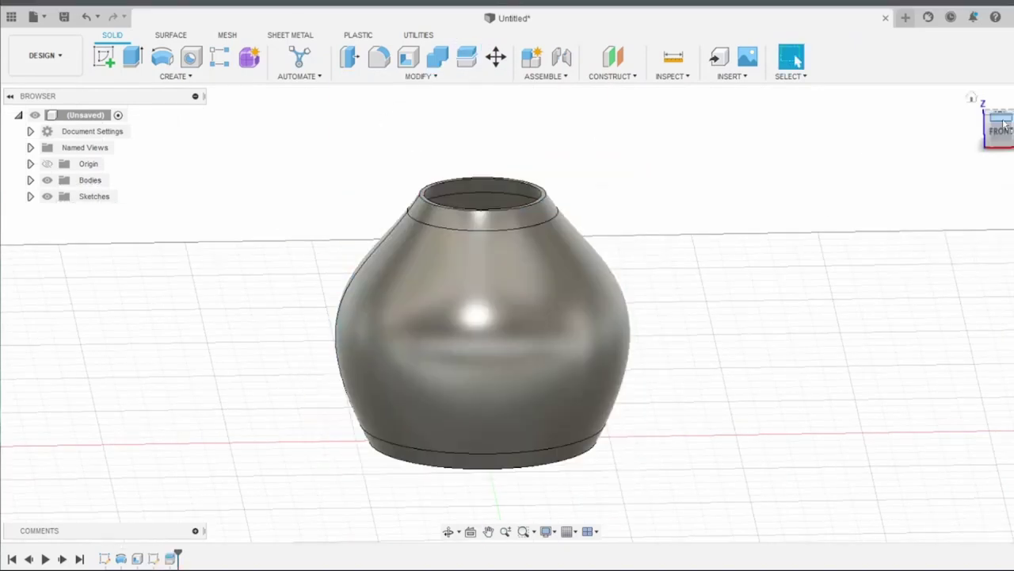
{"action": "left_click", "coordinate": [1000, 131]}
{"action": "left_click", "coordinate": [30, 179]}
Step: Hide the top and bottom slices of the vase
{"action": "left_click", "coordinate": [59, 212]}
{"action": "left_click", "coordinate": [59, 229]}
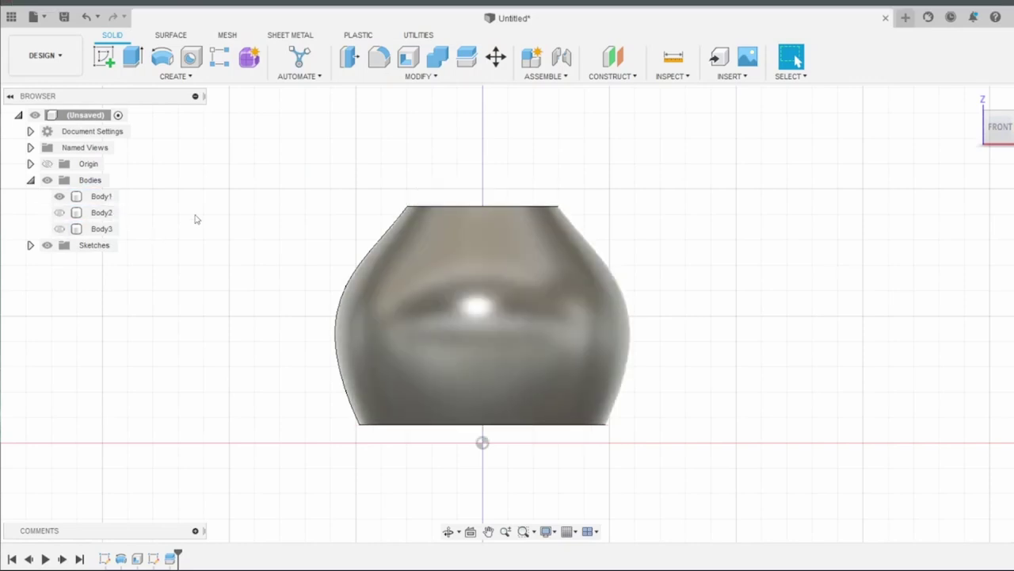
{"action": "middle_click_drag", "start_coordinate": [521, 305], "coordinate": [520, 350], "text": "shift"}
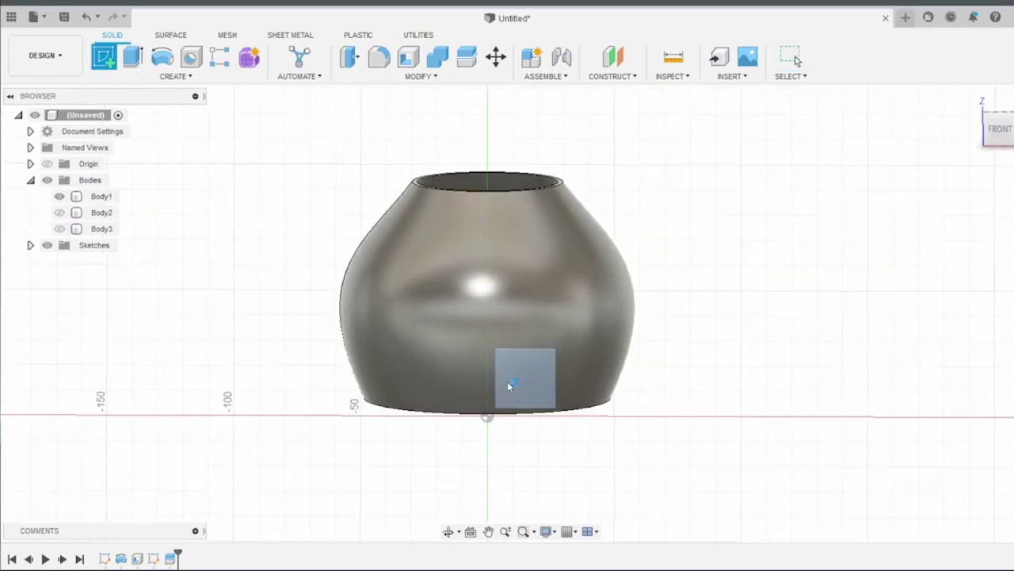
Step: Start a front-plane sketch and project the middle vase body into it
{"action": "left_click", "coordinate": [508, 383]}
{"action": "left_click", "coordinate": [175, 76]}
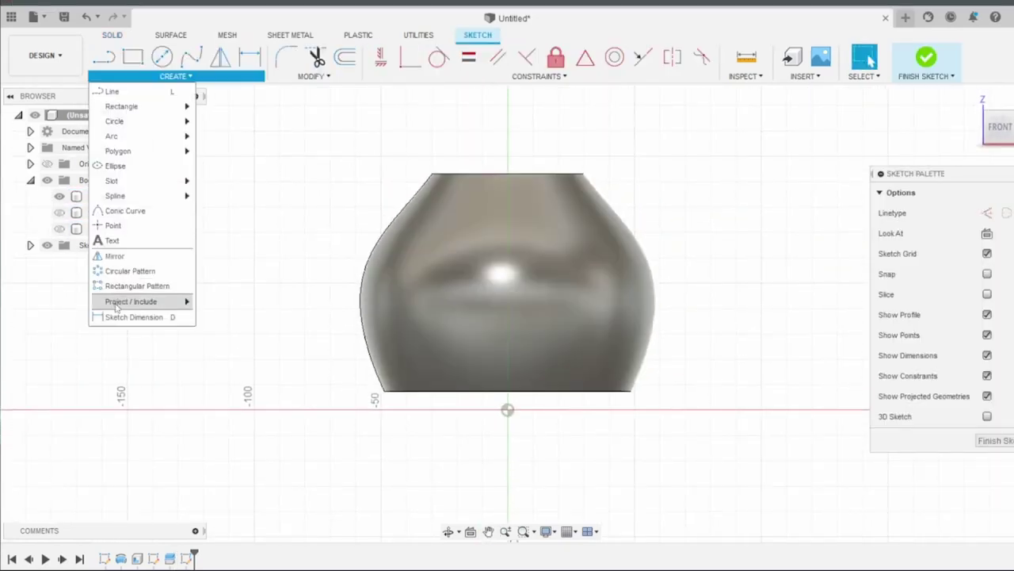
{"action": "mouse_move", "coordinate": [130, 301]}
{"action": "left_click", "coordinate": [214, 300]}
{"action": "left_click", "coordinate": [963, 213]}
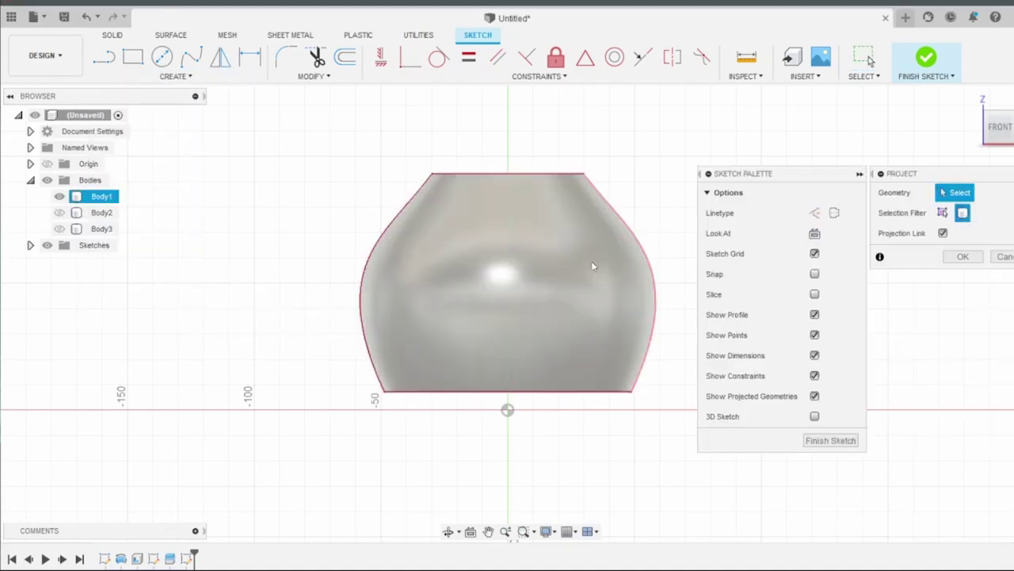
{"action": "left_click", "coordinate": [595, 265]}
{"action": "left_click", "coordinate": [962, 256]}
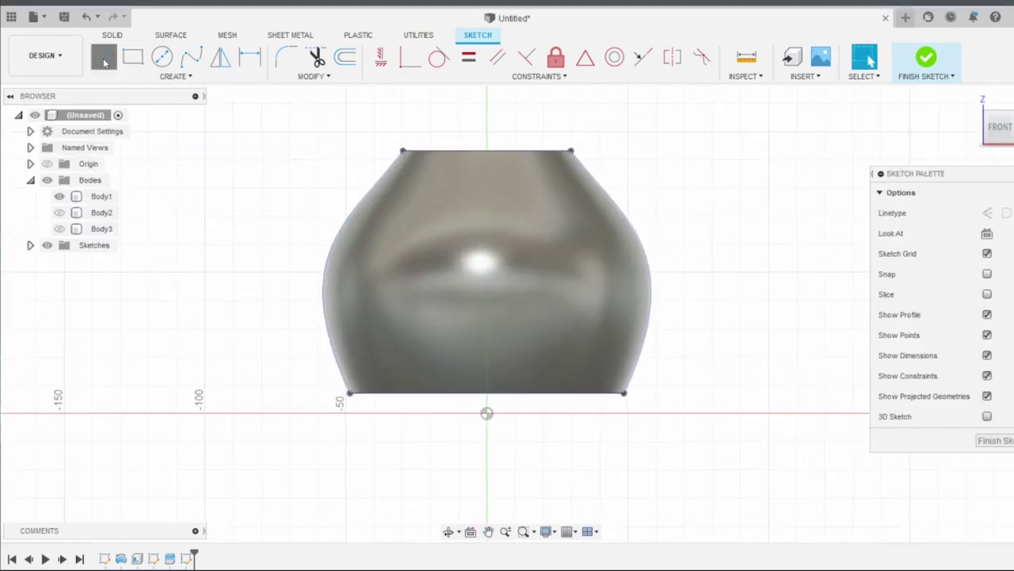
Step: Draw two parallel diagonal lines from the vase's top edge to its bottom edge
{"action": "left_click", "coordinate": [104, 62]}
{"action": "scroll", "coordinate": [487, 175], "scroll_direction": "up", "scroll_amount": 2}
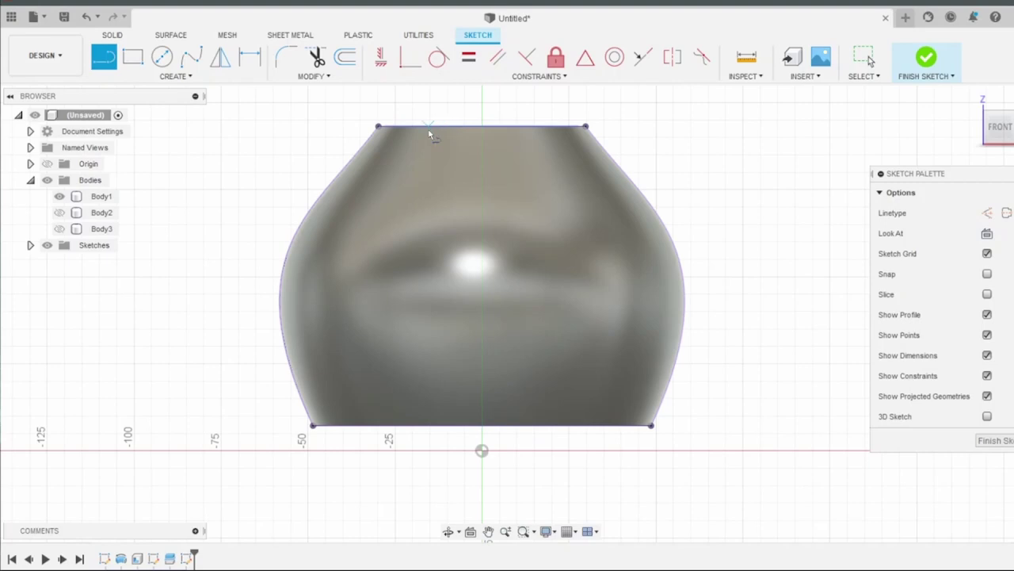
{"action": "left_click", "coordinate": [428, 127]}
{"action": "left_click", "coordinate": [514, 426]}
{"action": "scroll", "coordinate": [513, 426], "scroll_direction": "down", "scroll_amount": 1}
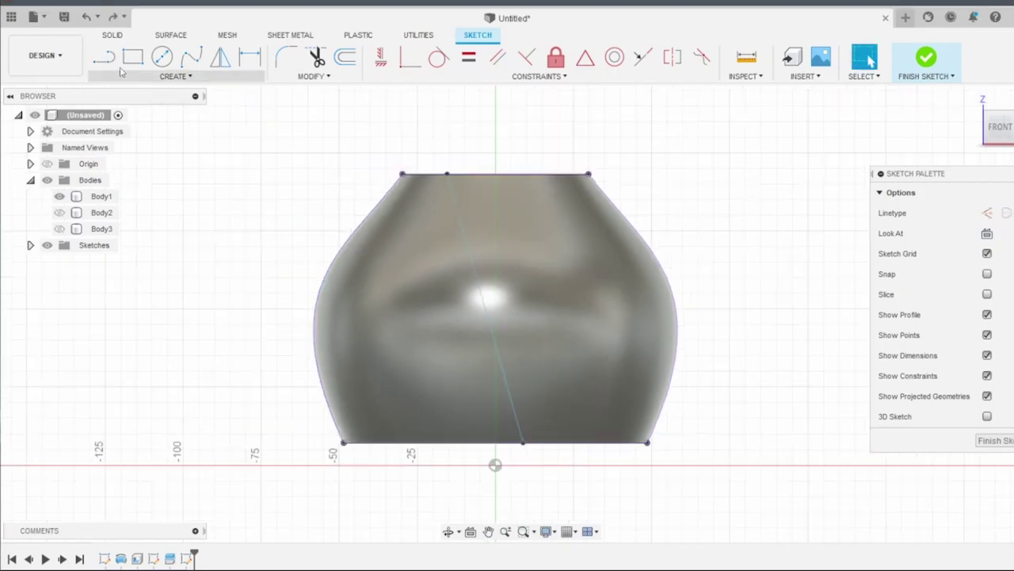
{"action": "left_click", "coordinate": [471, 174]}
{"action": "left_click", "coordinate": [545, 442]}
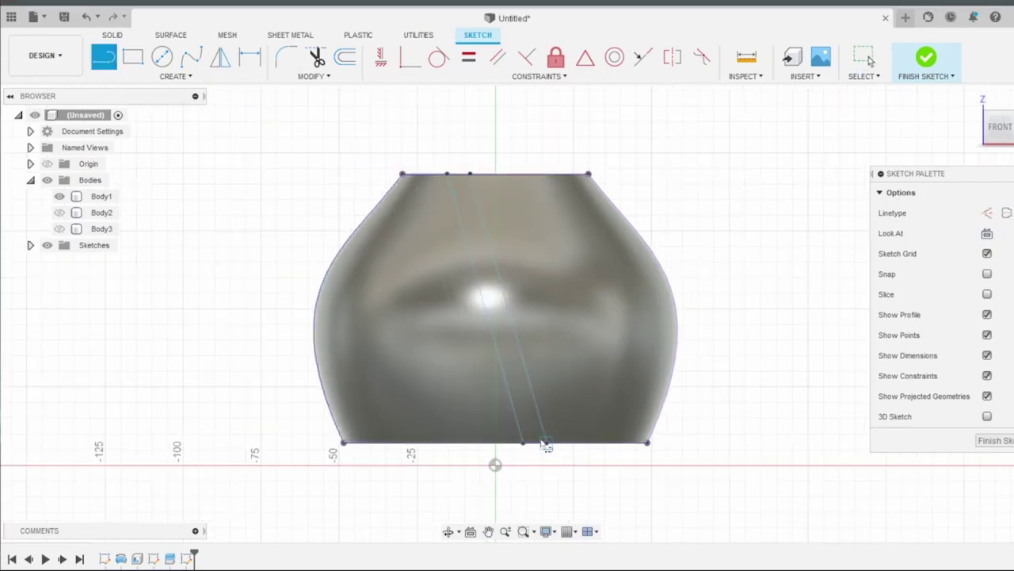
{"action": "left_click", "coordinate": [460, 226]}
{"action": "scroll", "coordinate": [461, 226], "scroll_direction": "up", "scroll_amount": 2}
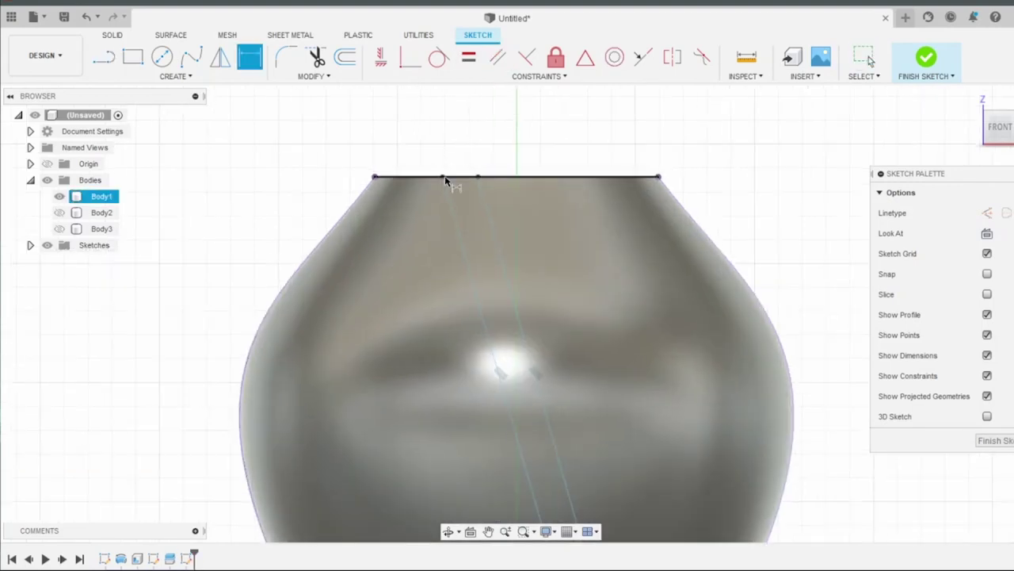
{"action": "left_click", "coordinate": [445, 181]}
{"action": "left_click", "coordinate": [460, 146]}
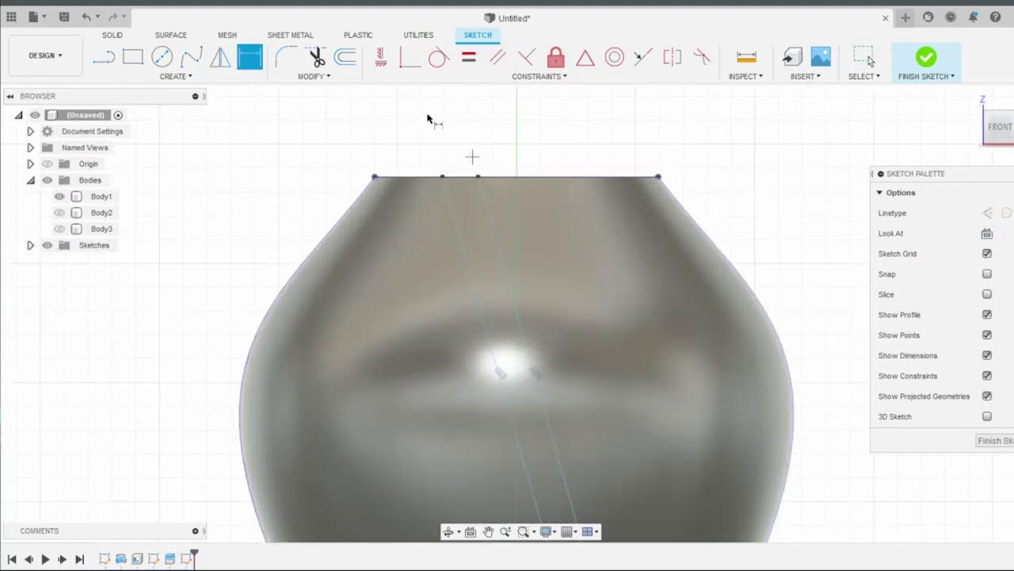
Step: Dimension the two diagonal lines 6 mm apart and finish the sketch
{"action": "left_click", "coordinate": [253, 61]}
{"action": "left_click", "coordinate": [446, 187]}
{"action": "left_click", "coordinate": [478, 182]}
{"action": "left_click", "coordinate": [504, 135]}
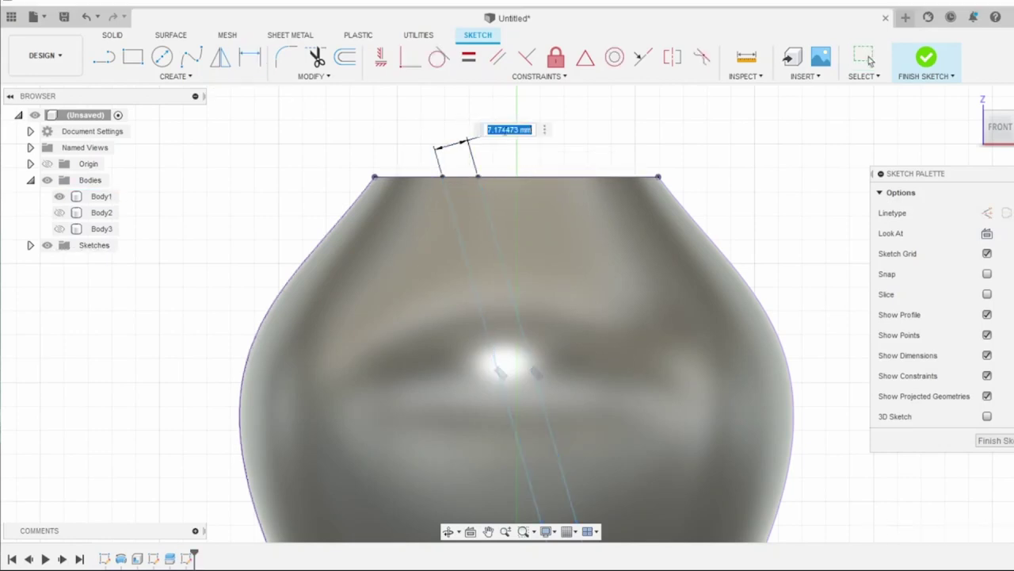
{"action": "type", "text": "6"}
{"action": "key", "text": "Return"}
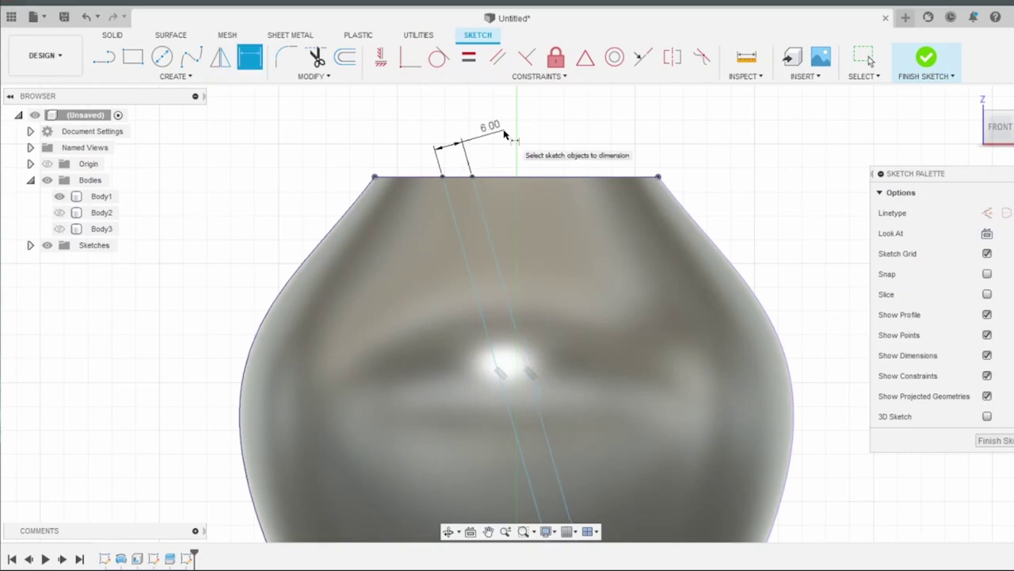
{"action": "scroll", "coordinate": [507, 129], "scroll_direction": "down", "scroll_amount": 2}
{"action": "left_click", "coordinate": [971, 96]}
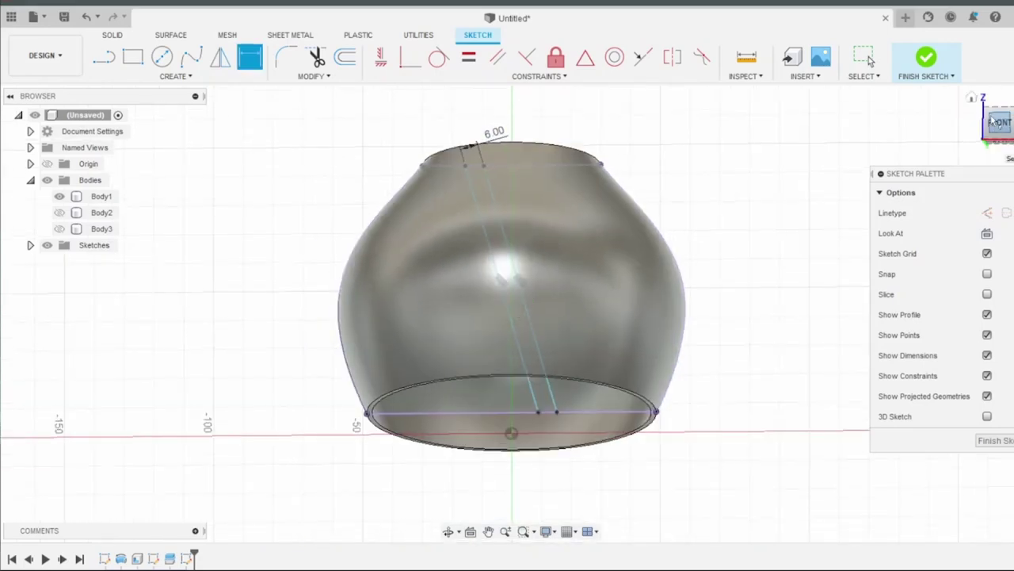
{"action": "left_click", "coordinate": [926, 57]}
Step: Extrude the band symmetrically 77.009 mm with Intersect, producing the slanted strip body
{"action": "left_click", "coordinate": [972, 96]}
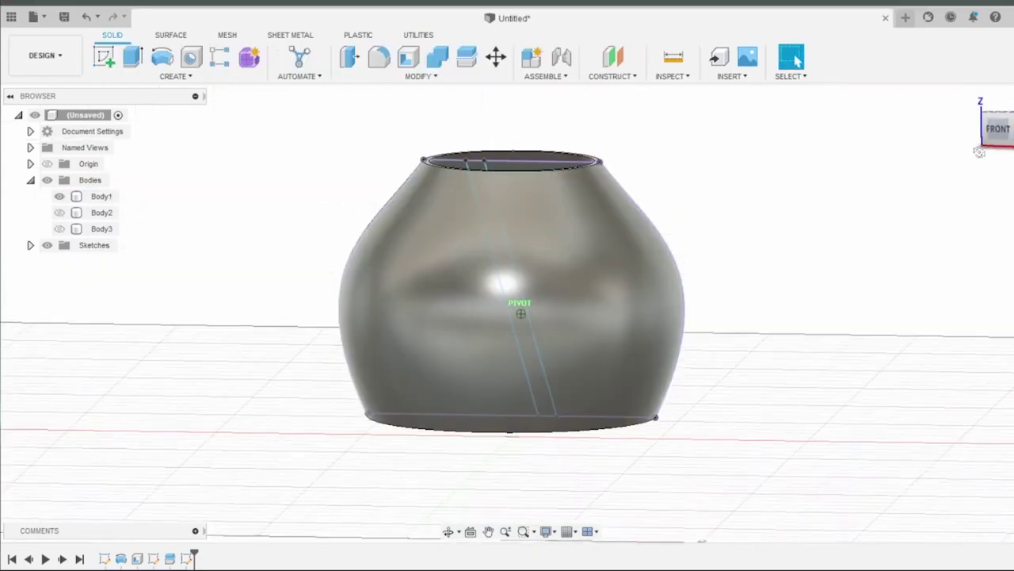
{"action": "left_click", "coordinate": [131, 57]}
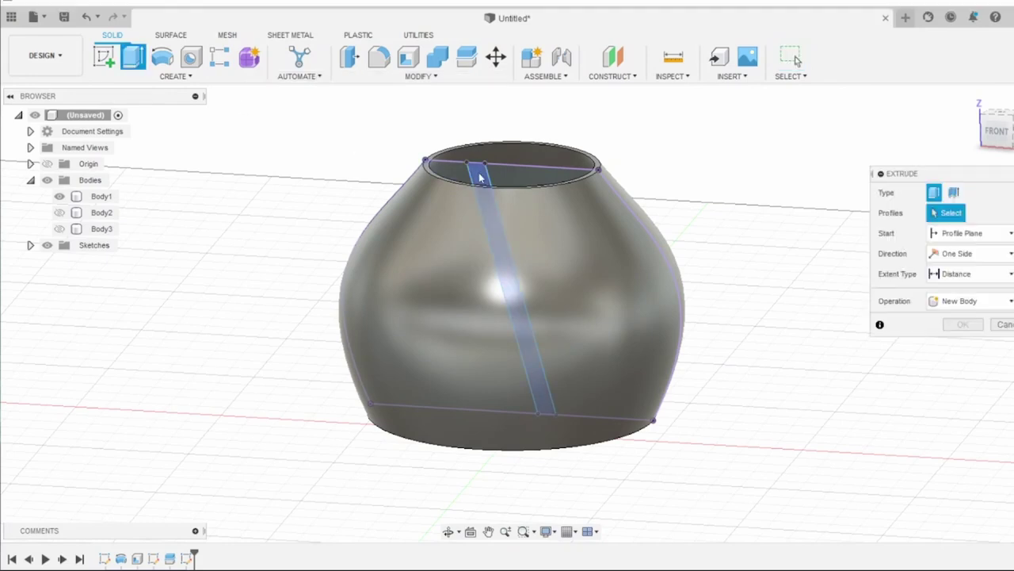
{"action": "left_click", "coordinate": [513, 281]}
{"action": "left_click", "coordinate": [968, 253]}
{"action": "left_click", "coordinate": [961, 301]}
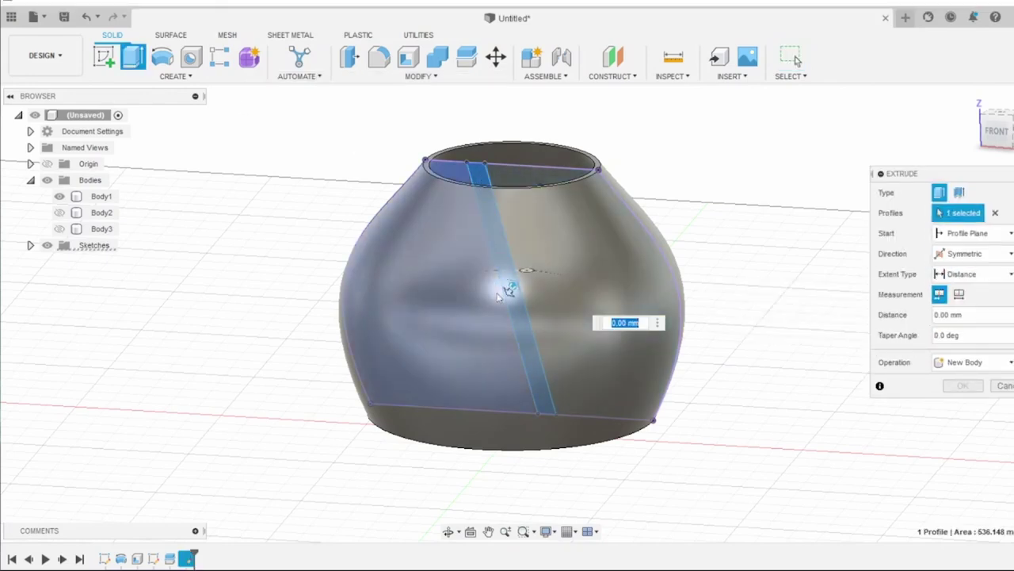
{"action": "left_click_drag", "start_coordinate": [513, 283], "coordinate": [590, 210]}
{"action": "middle_click_drag", "start_coordinate": [590, 211], "coordinate": [684, 231], "text": "shift"}
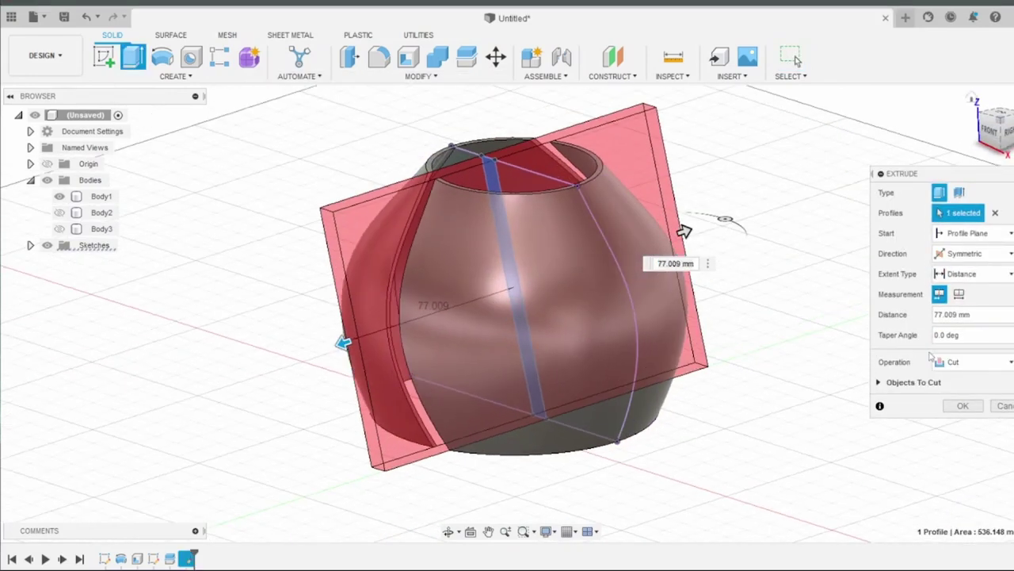
{"action": "left_click", "coordinate": [974, 362]}
{"action": "left_click", "coordinate": [900, 396]}
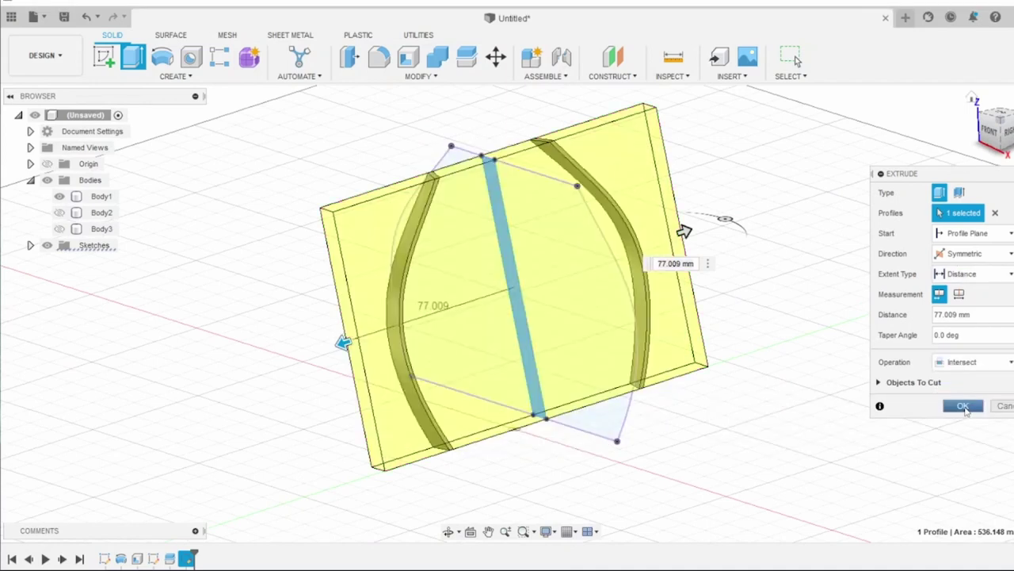
{"action": "left_click", "coordinate": [963, 406]}
{"action": "left_click", "coordinate": [988, 135]}
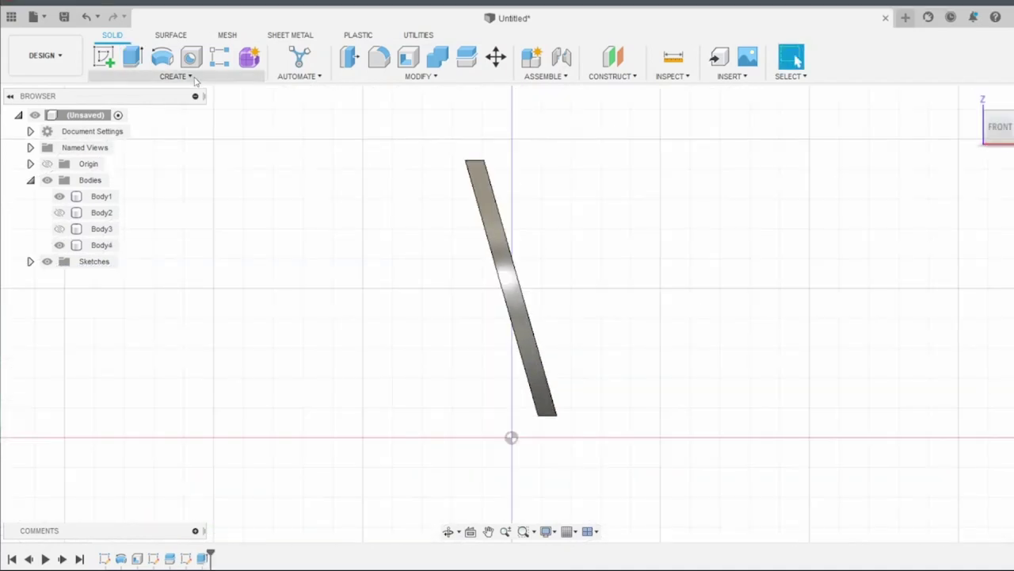
Step: Circular-pattern the first strip body 24 times around the vertical Z axis
{"action": "left_click", "coordinate": [219, 60]}
{"action": "left_click", "coordinate": [952, 192]}
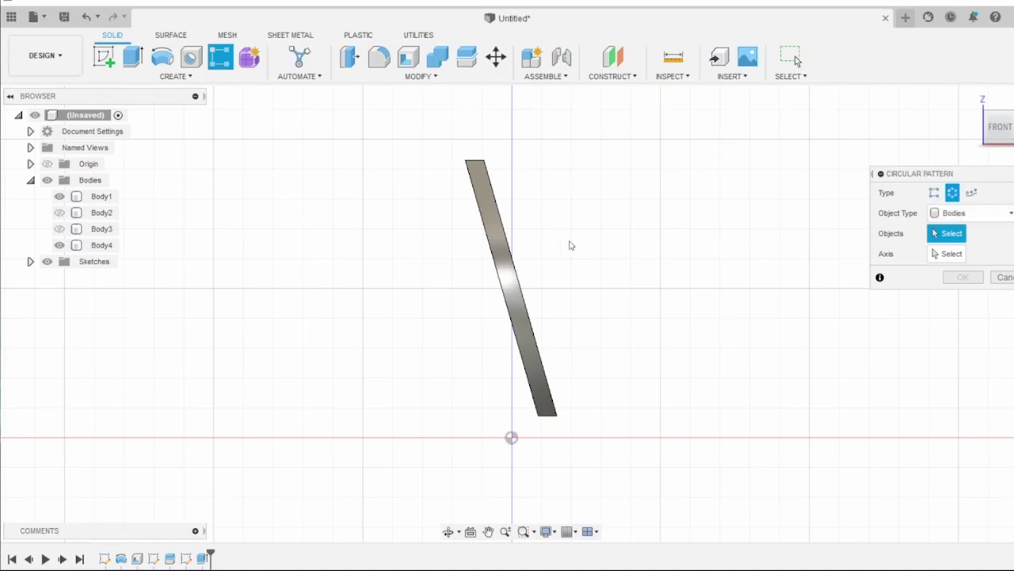
{"action": "left_click", "coordinate": [503, 253]}
{"action": "middle_click_drag", "start_coordinate": [713, 277], "coordinate": [793, 237], "text": "shift"}
{"action": "left_click", "coordinate": [943, 254]}
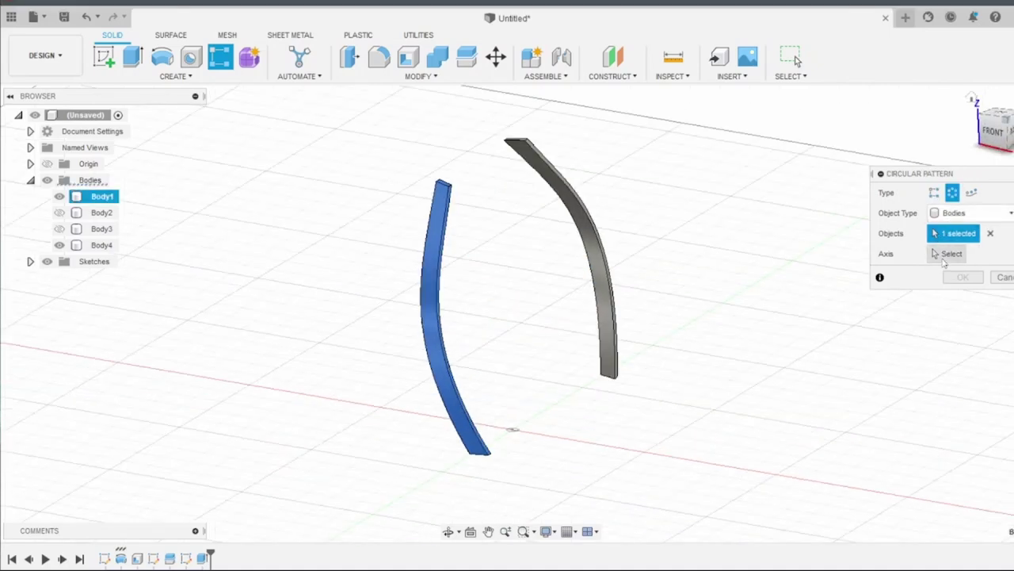
{"action": "left_click", "coordinate": [512, 396]}
{"action": "type", "text": "20"}
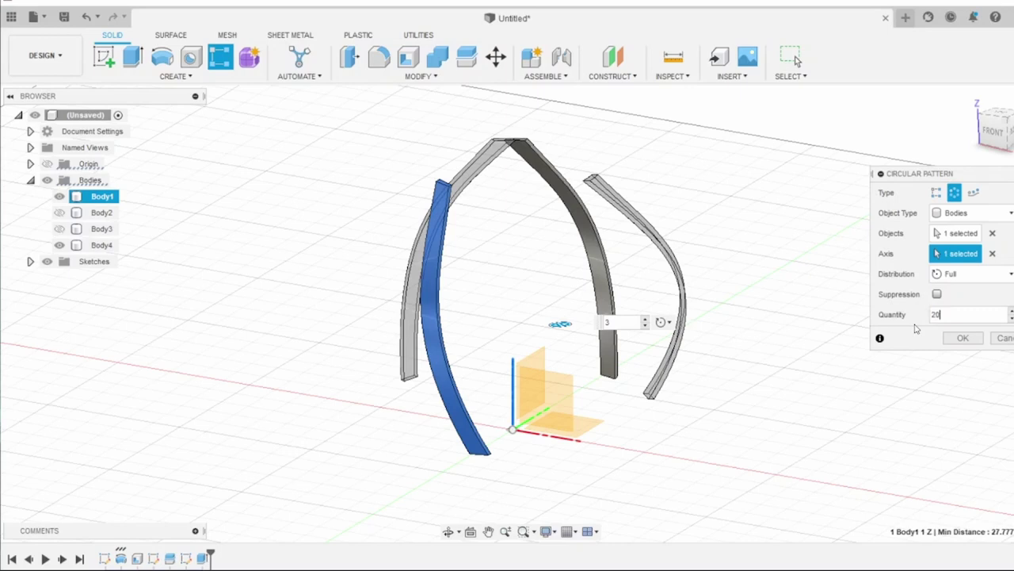
{"action": "key", "text": "BackSpace"}
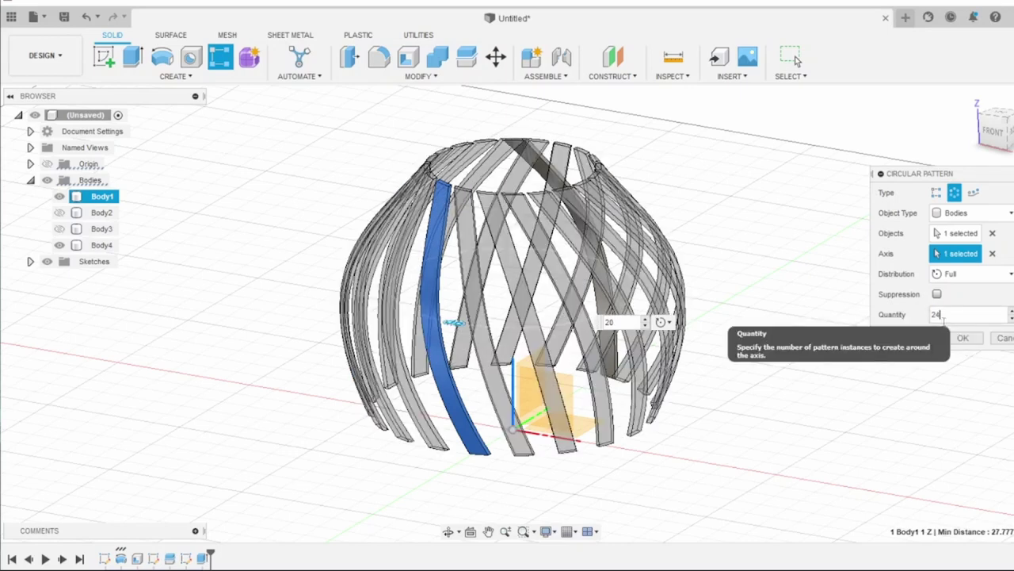
{"action": "type", "text": "4"}
{"action": "left_click", "coordinate": [962, 339]}
{"action": "middle_click_drag", "start_coordinate": [634, 199], "coordinate": [391, 95], "text": "shift"}
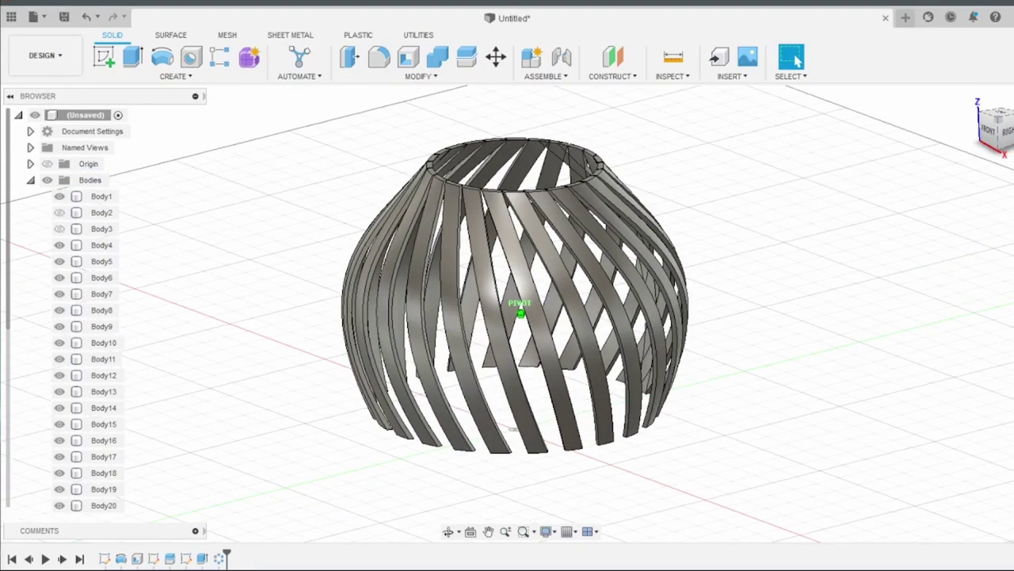
Step: Circular-pattern the opposite-leaning strip body 24 times around the vertical axis
{"action": "left_click", "coordinate": [221, 56]}
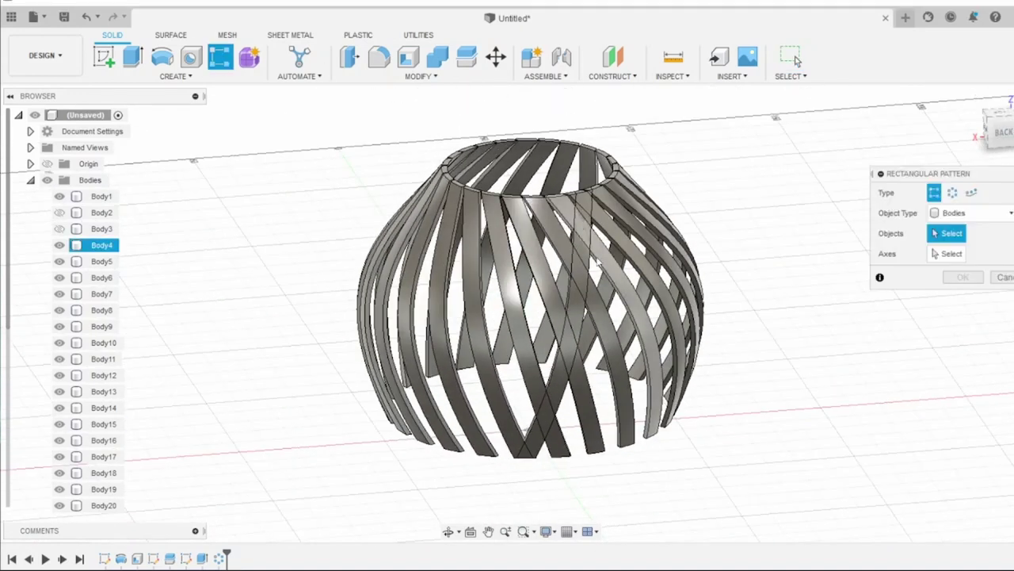
{"action": "left_click", "coordinate": [101, 245]}
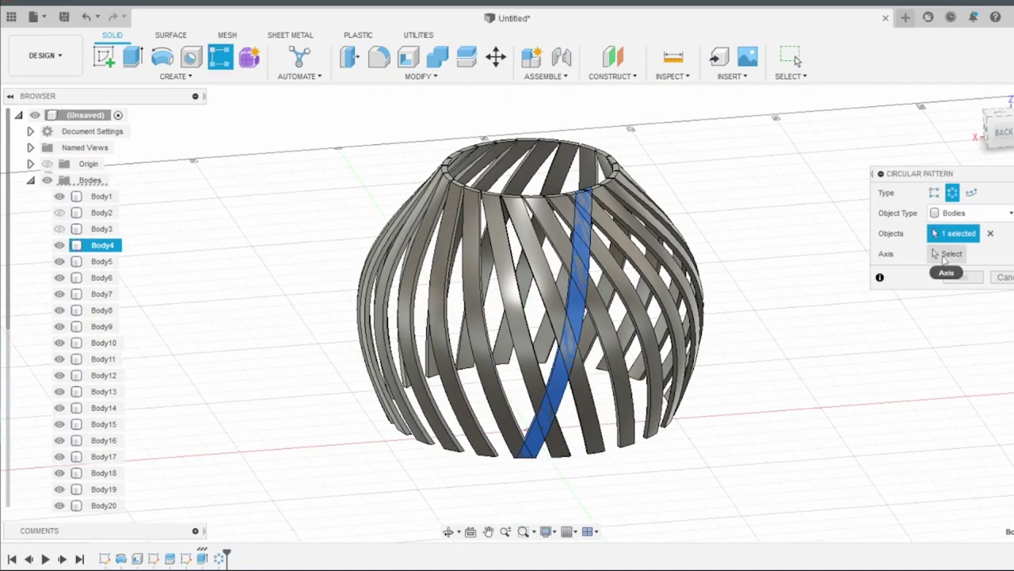
{"action": "left_click", "coordinate": [530, 418]}
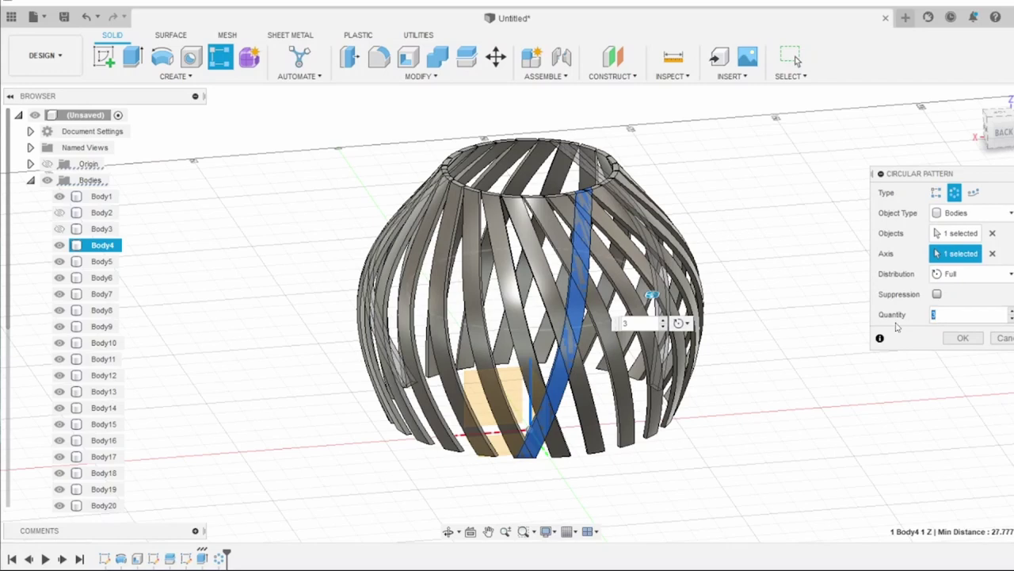
{"action": "left_click", "coordinate": [963, 337]}
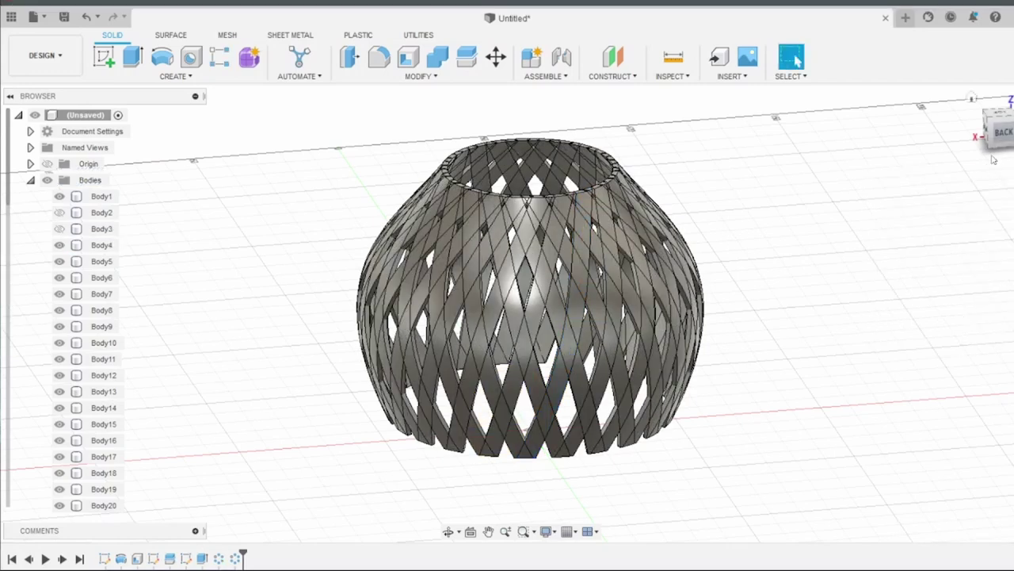
{"action": "mouse_move", "coordinate": [602, 317]}
{"action": "middle_mouse_down", "text": "shift"}
{"action": "mouse_move", "coordinate": [521, 313]}
{"action": "mouse_move", "coordinate": [539, 372]}
{"action": "middle_mouse_up", "text": "shift"}
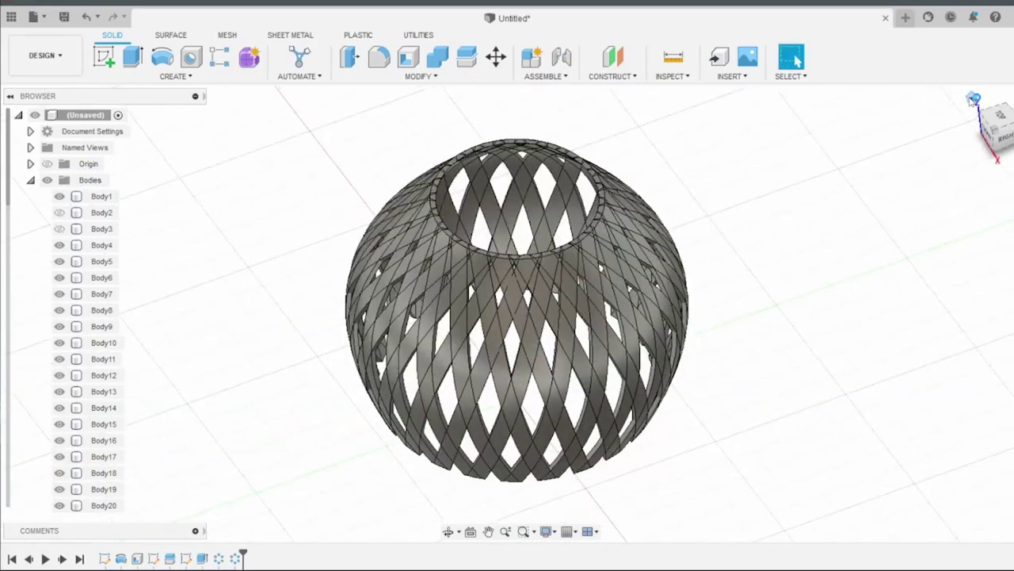
{"action": "left_click", "coordinate": [977, 145]}
Step: Make the hidden top and bottom rings visible again
{"action": "left_click", "coordinate": [60, 212]}
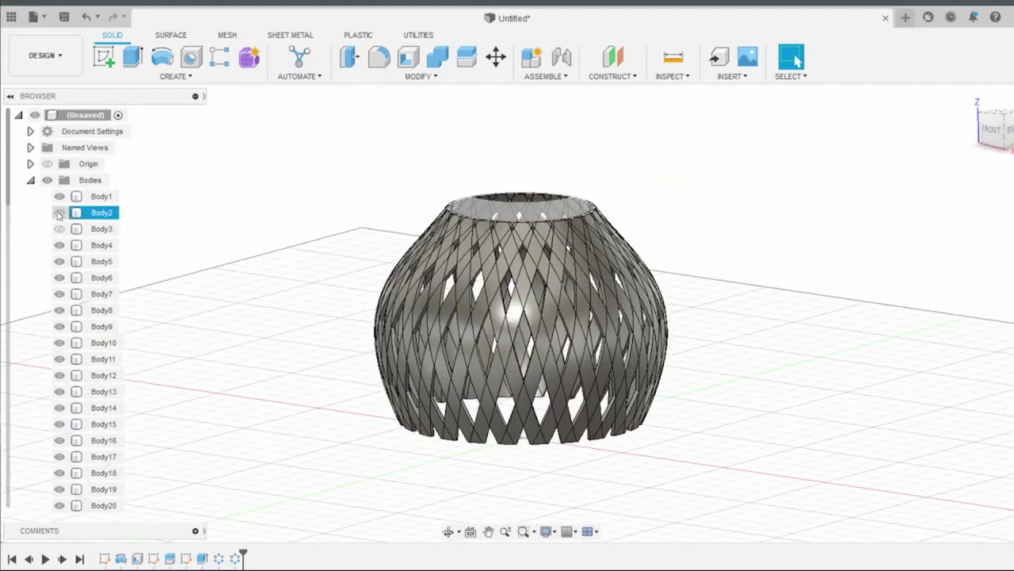
{"action": "left_click", "coordinate": [59, 228]}
{"action": "left_click", "coordinate": [59, 228]}
{"action": "middle_click_drag", "start_coordinate": [492, 317], "coordinate": [475, 302], "text": "shift"}
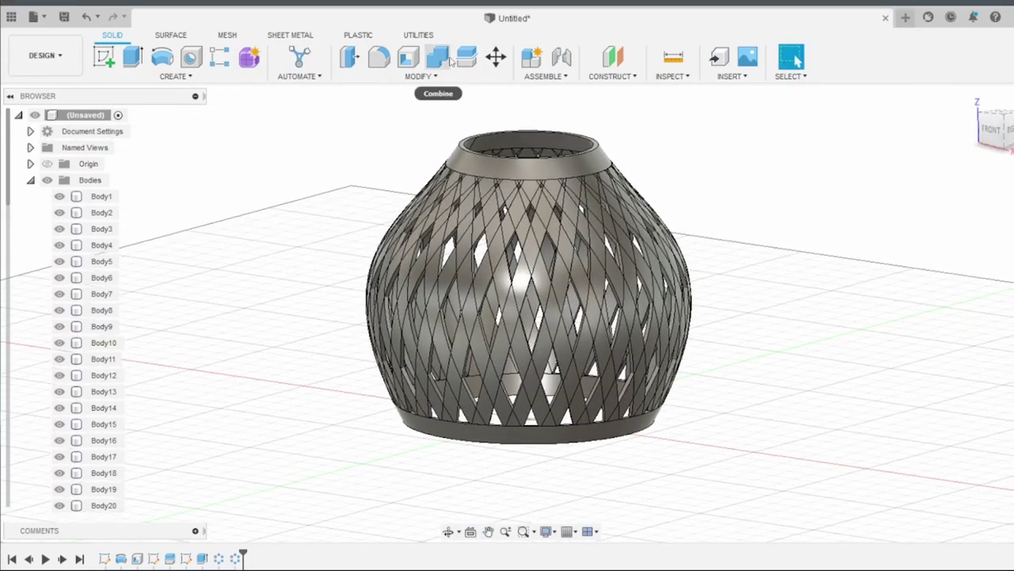
Step: Join the bottom ring and all lattice strips into the top ring with Combine
{"action": "left_click", "coordinate": [437, 57]}
{"action": "left_click", "coordinate": [523, 166]}
{"action": "scroll", "coordinate": [62, 210], "scroll_direction": "down", "scroll_amount": 1}
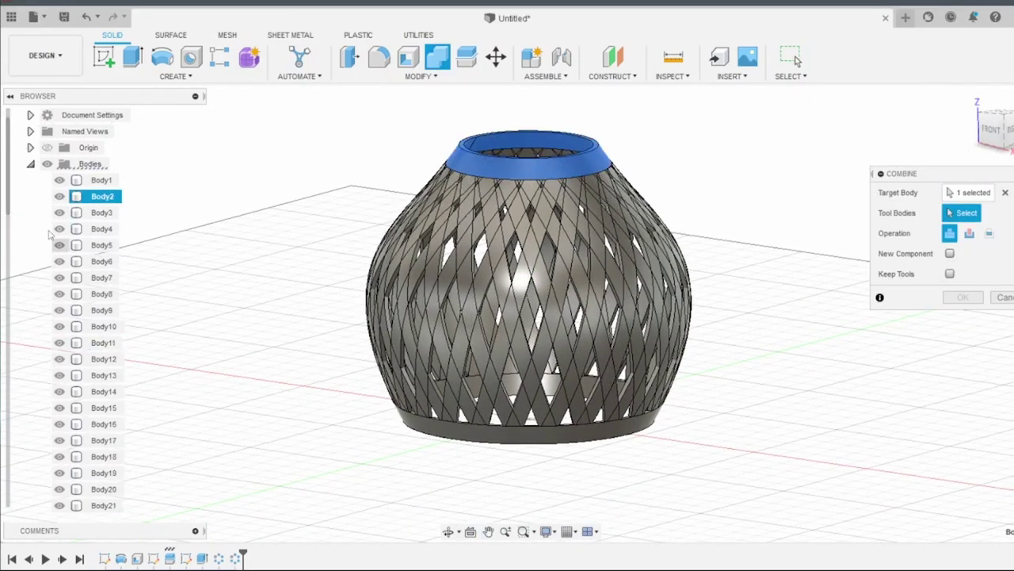
{"action": "left_click", "coordinate": [91, 212]}
{"action": "left_click_drag", "start_coordinate": [8, 198], "coordinate": [9, 498]}
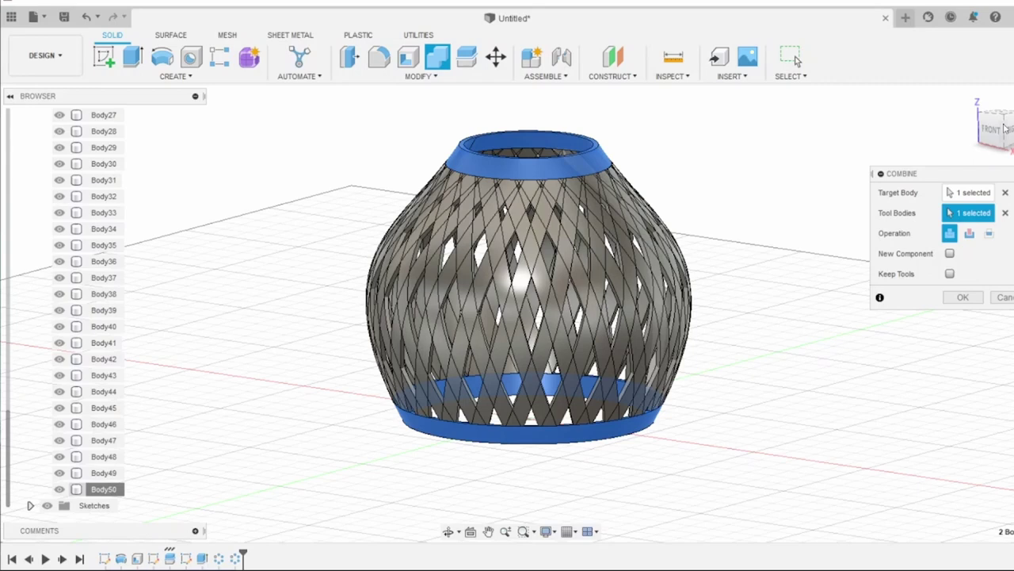
{"action": "left_click", "coordinate": [119, 489], "text": "shift"}
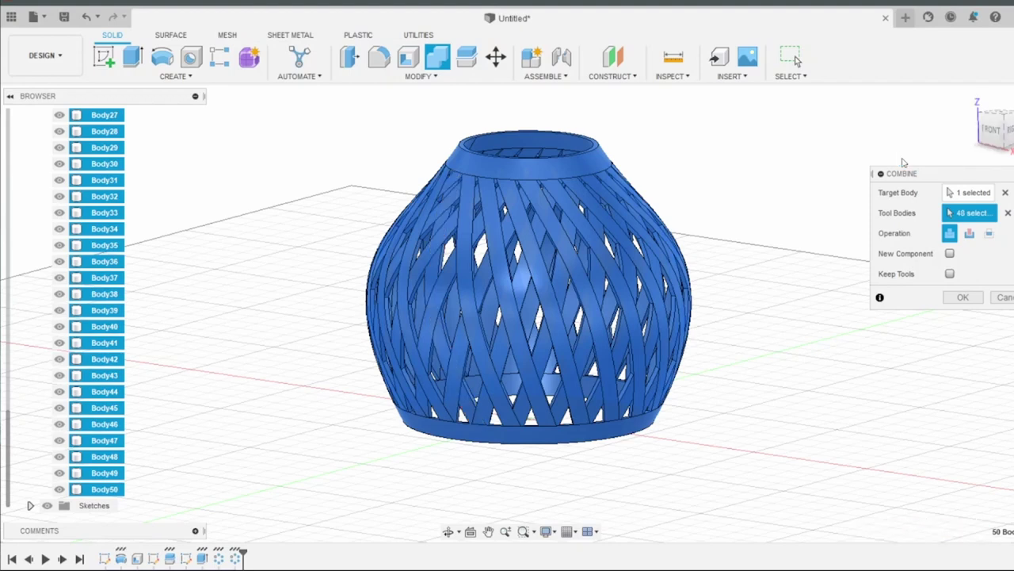
{"action": "left_click_drag", "start_coordinate": [983, 127], "coordinate": [930, 198]}
{"action": "left_click", "coordinate": [962, 297]}
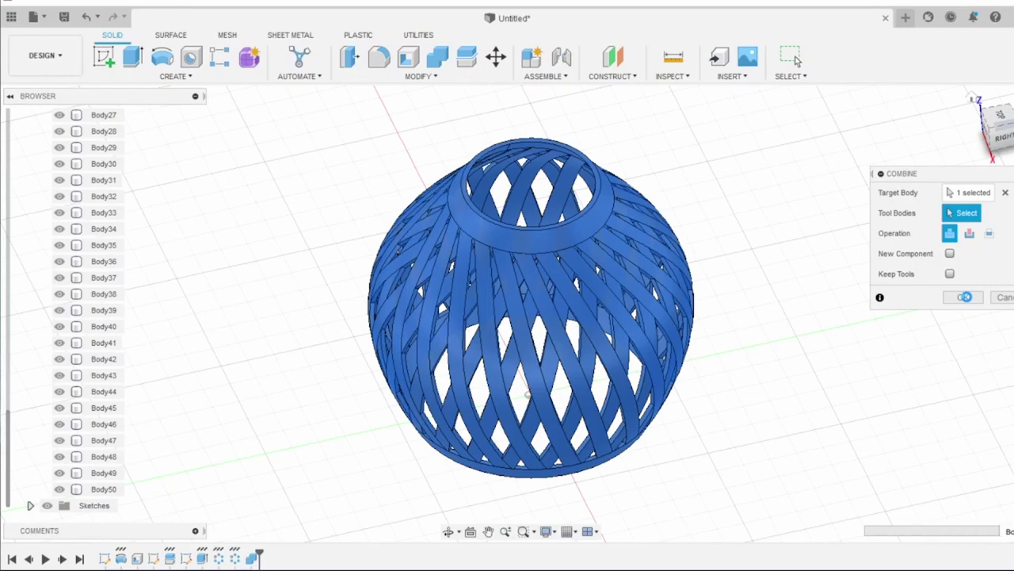
{"action": "middle_click_drag", "start_coordinate": [928, 233], "coordinate": [713, 245], "text": "shift"}
Step: In the Render workspace, apply Paint - Enamel Glossy (White) to the vase, then return to Design
{"action": "left_click", "coordinate": [45, 55]}
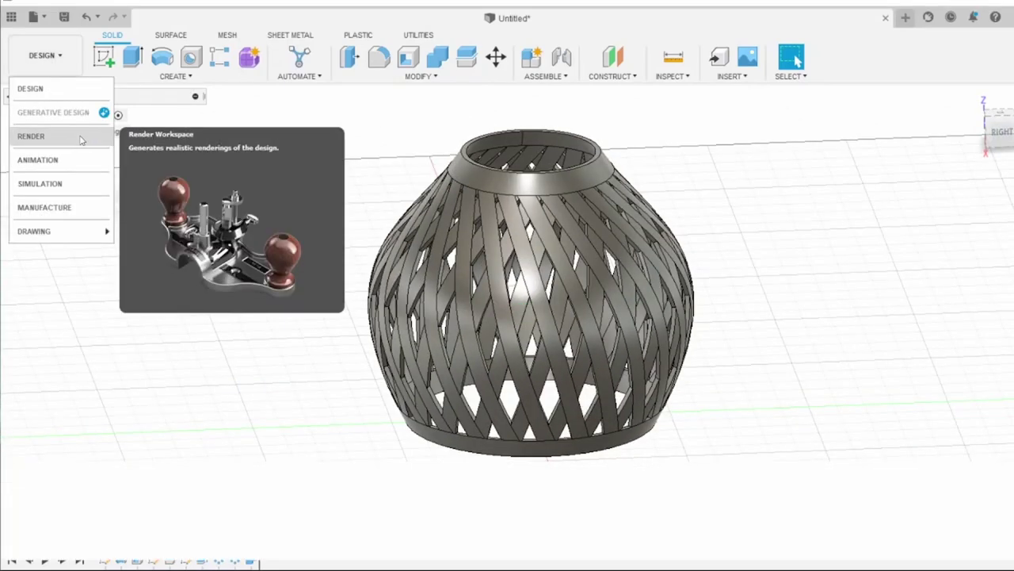
{"action": "left_click", "coordinate": [80, 140]}
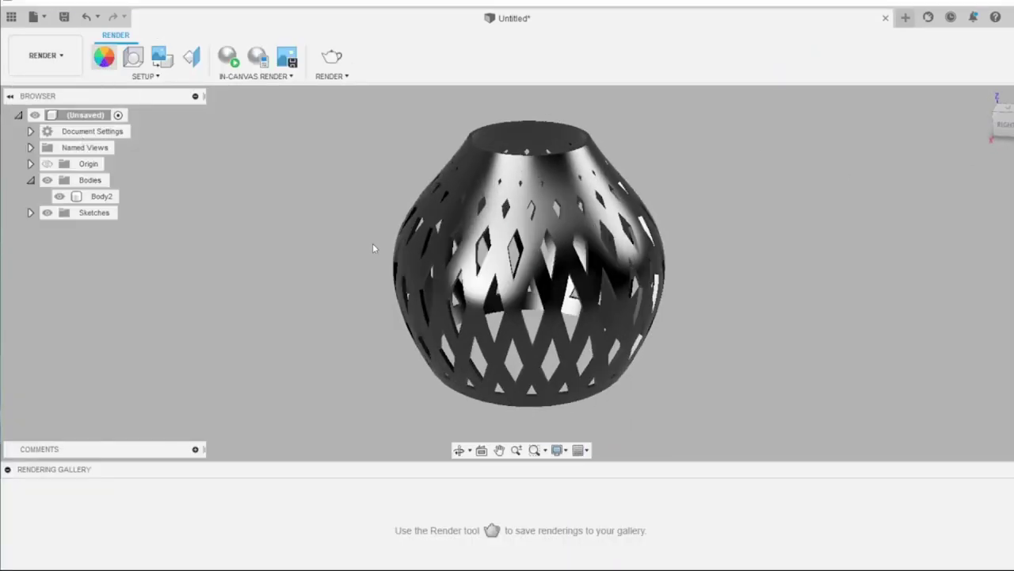
{"action": "key", "text": "a"}
{"action": "left_click", "coordinate": [782, 351]}
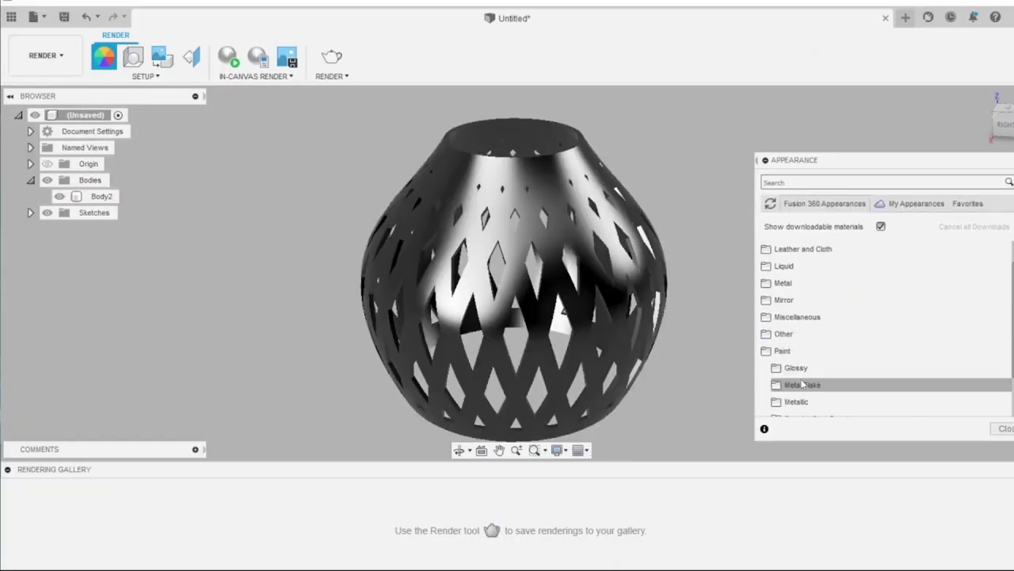
{"action": "left_click", "coordinate": [793, 385]}
{"action": "middle_click_drag", "start_coordinate": [554, 285], "coordinate": [523, 238], "text": "shift"}
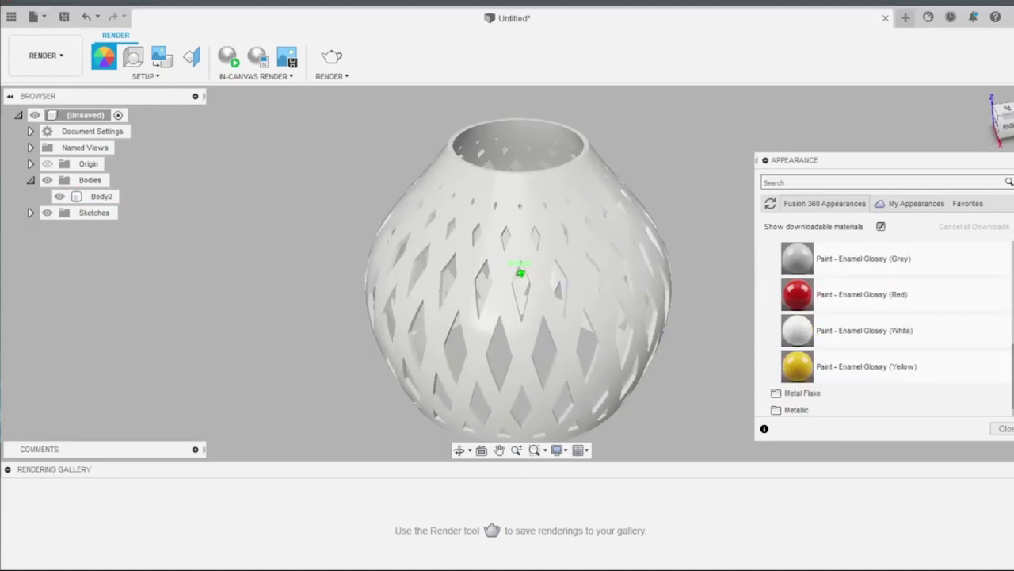
{"action": "left_click", "coordinate": [1002, 428]}
{"action": "left_click", "coordinate": [46, 55]}
{"action": "left_click", "coordinate": [64, 89]}
{"action": "mouse_move", "coordinate": [521, 411]}
{"action": "middle_mouse_down", "text": "shift"}
{"action": "mouse_move", "coordinate": [521, 313]}
{"action": "mouse_move", "coordinate": [523, 354]}
{"action": "mouse_move", "coordinate": [1007, 141]}
{"action": "middle_mouse_up", "text": "shift"}
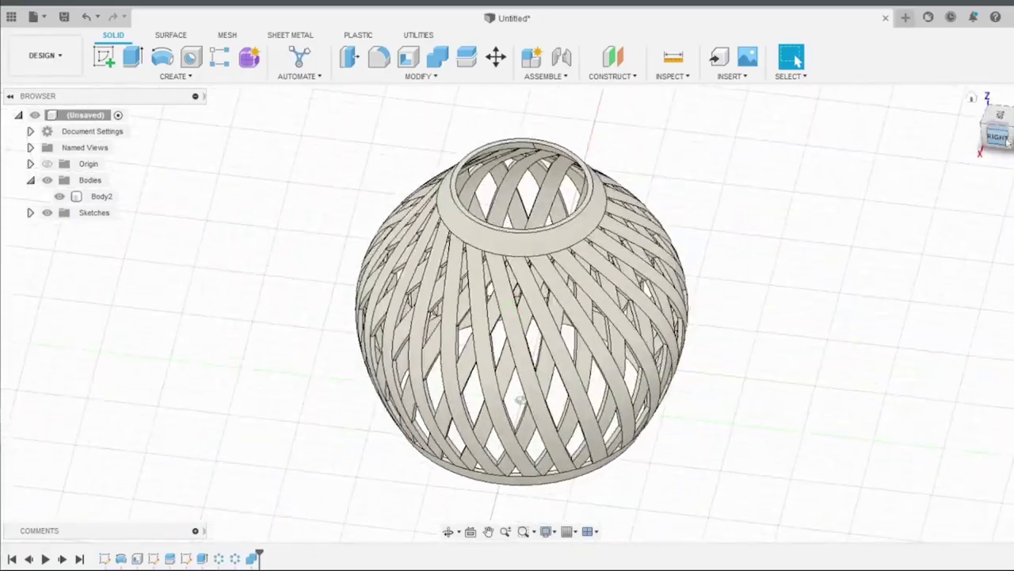